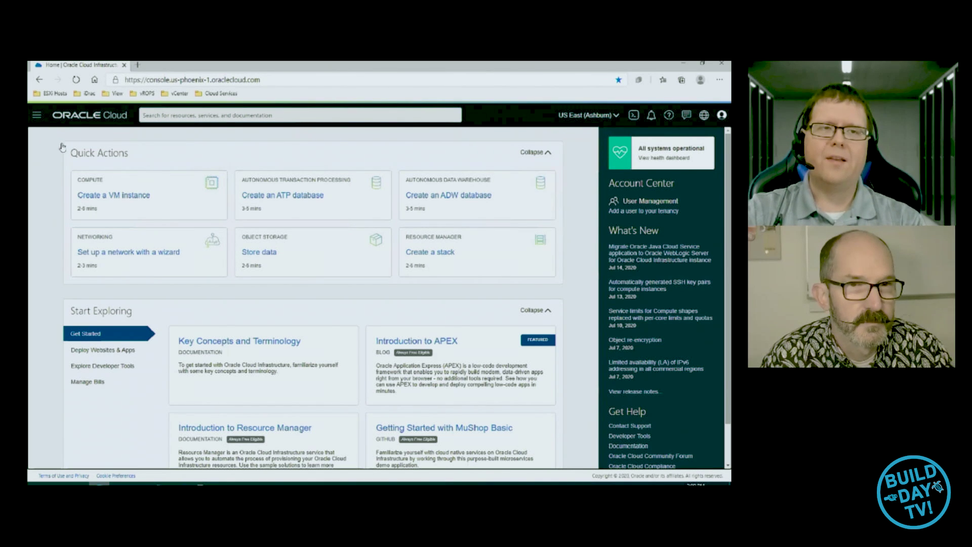
Open the FastConnect connections page in the Networking section of the Oracle Cloud console
{"action": "left_click", "coordinate": [37, 118]}
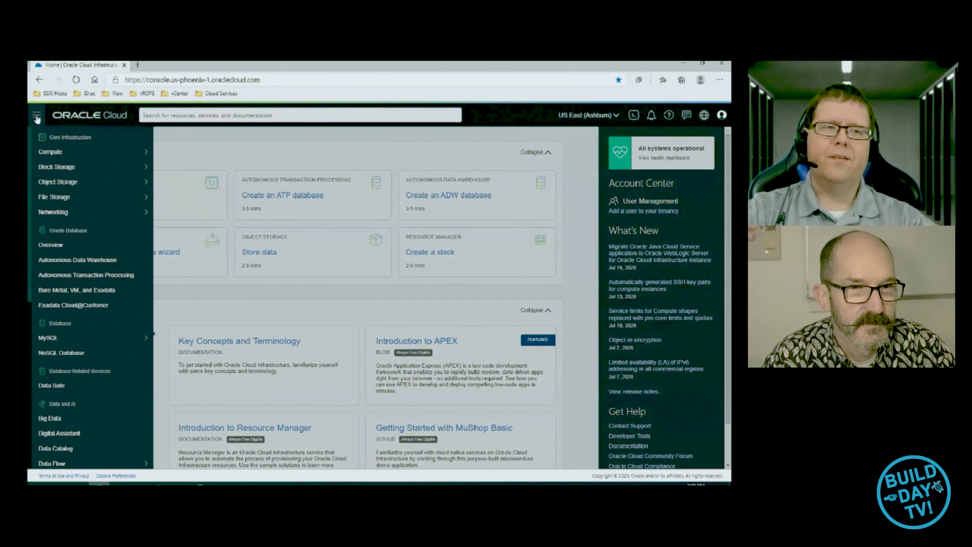
{"action": "mouse_move", "coordinate": [75, 217]}
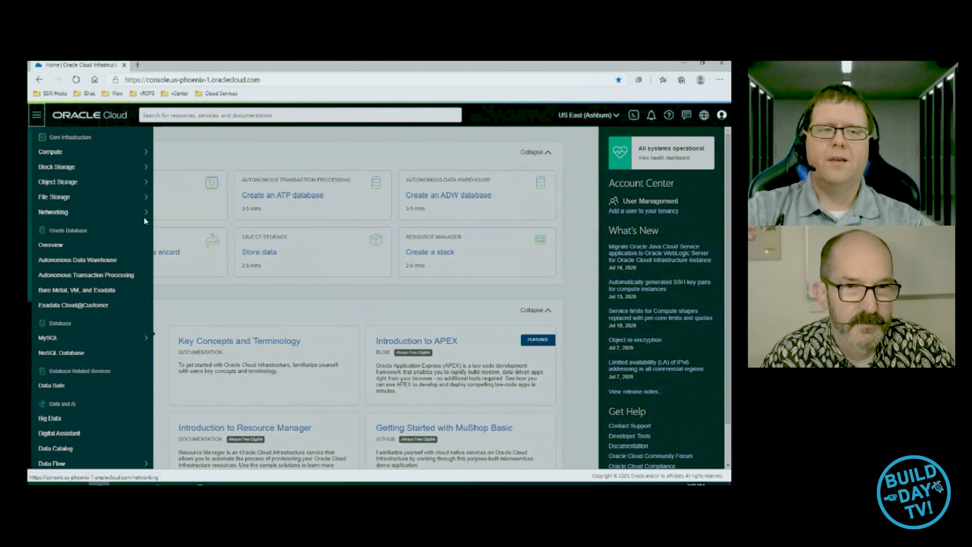
{"action": "left_click", "coordinate": [186, 302]}
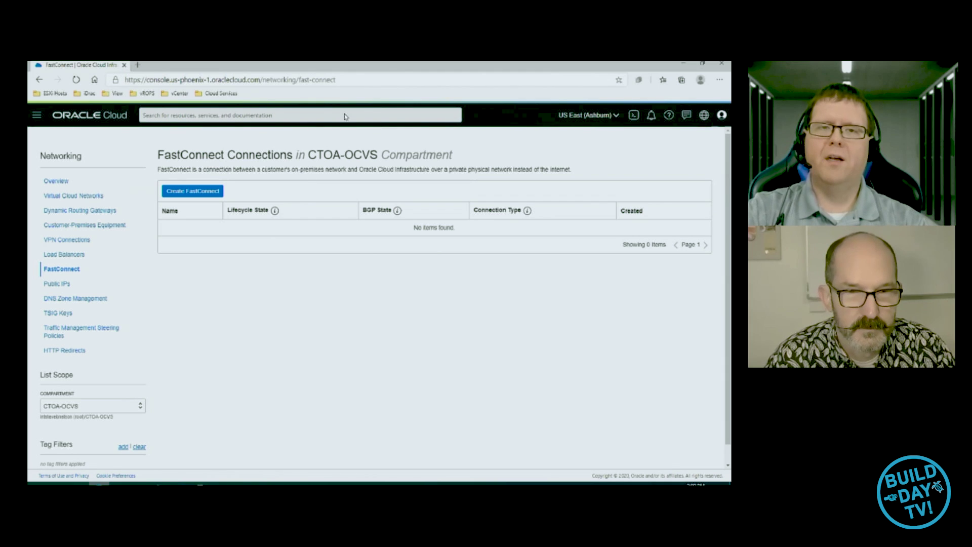
{"action": "left_click", "coordinate": [202, 193]}
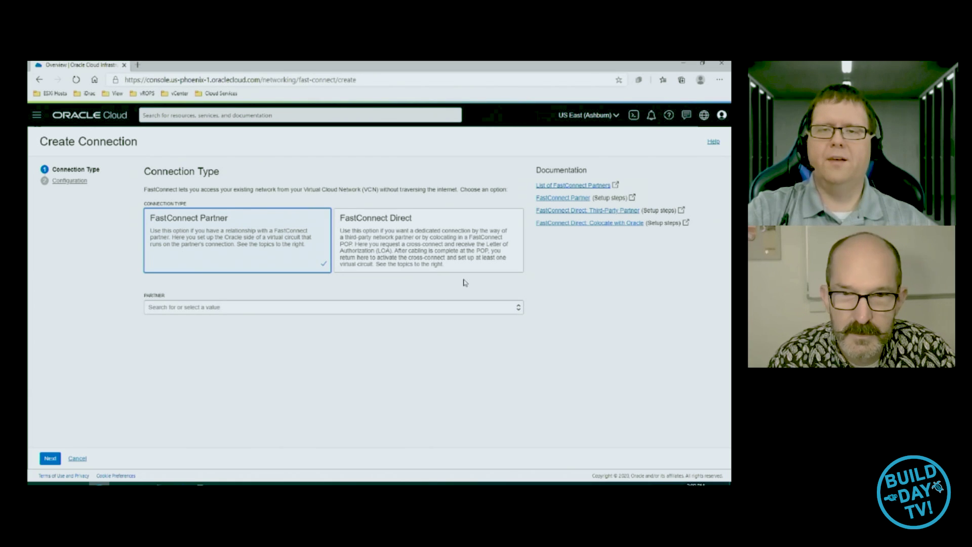
{"action": "left_click", "coordinate": [241, 312]}
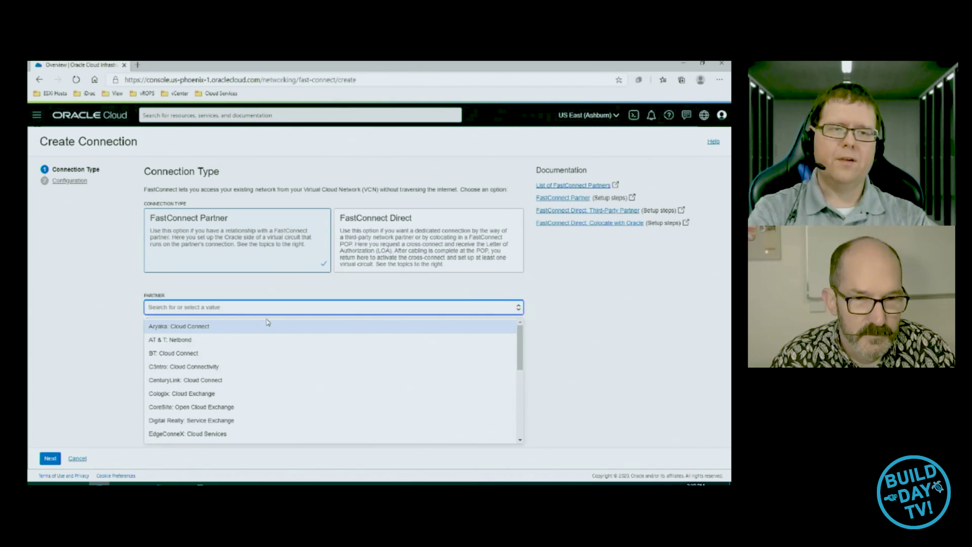
{"action": "type", "text": "mega"}
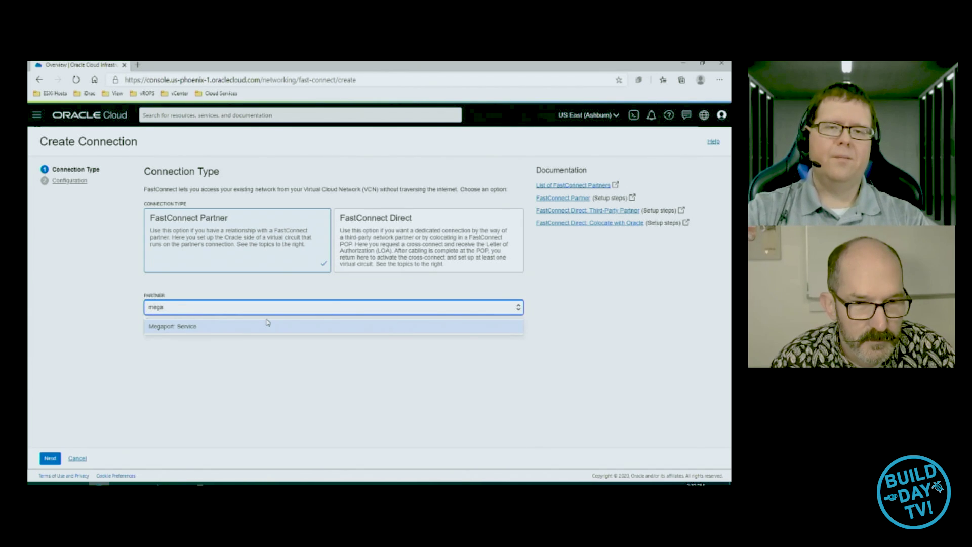
{"action": "left_click", "coordinate": [182, 329]}
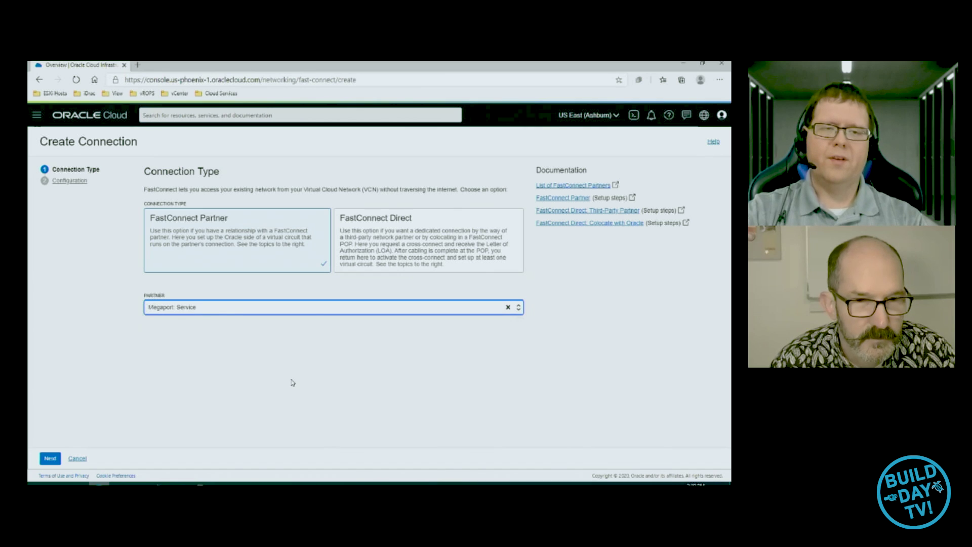
{"action": "left_click", "coordinate": [50, 459]}
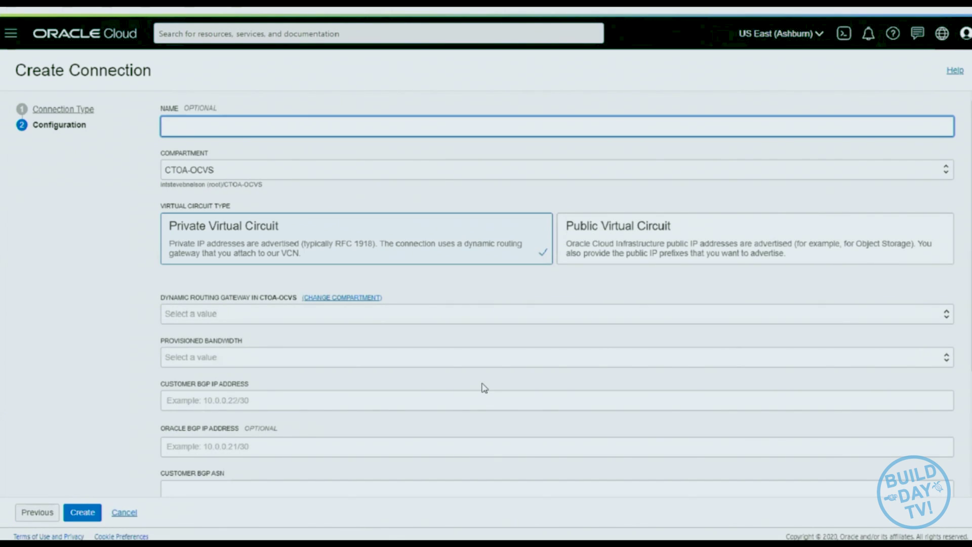
{"action": "type", "text": "CTOA-FastCon"}
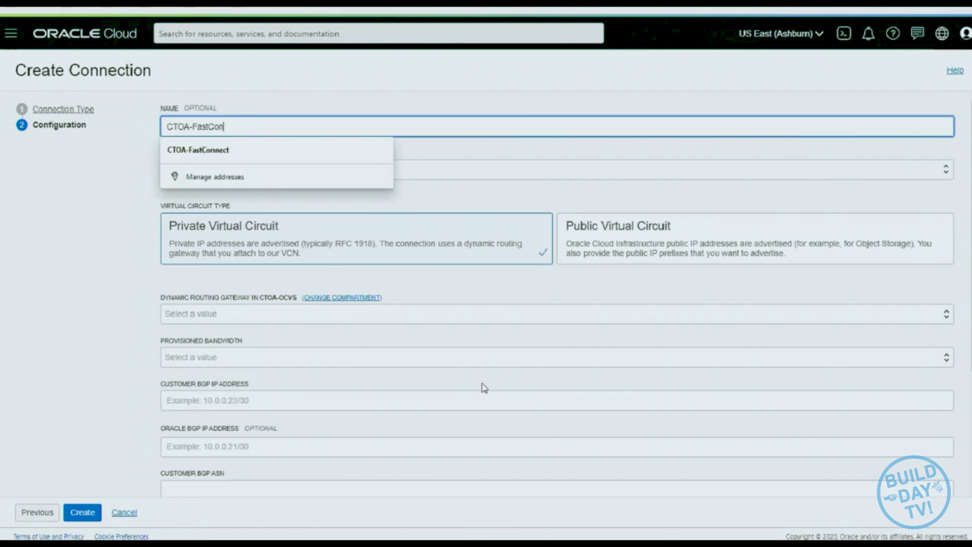
{"action": "type", "text": "nect"}
{"action": "left_click", "coordinate": [463, 146]}
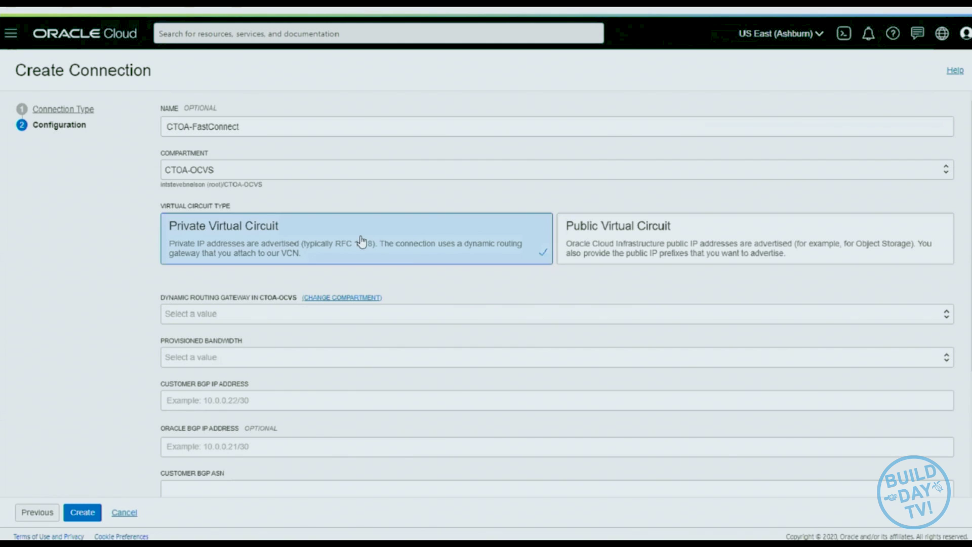
{"action": "scroll", "coordinate": [518, 285], "scroll_direction": "down", "scroll_amount": 1}
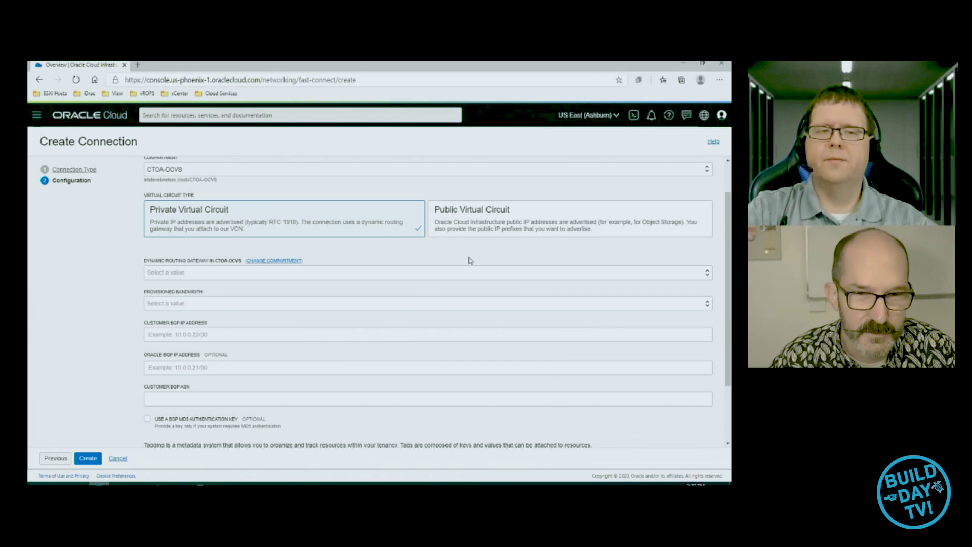
{"action": "left_click", "coordinate": [195, 265]}
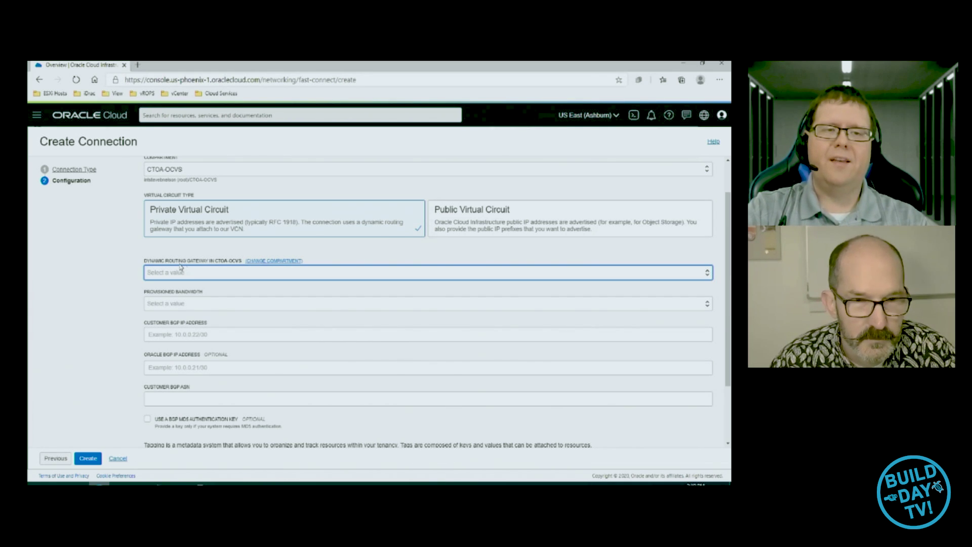
{"action": "scroll", "coordinate": [212, 270], "scroll_direction": "up", "scroll_amount": 1}
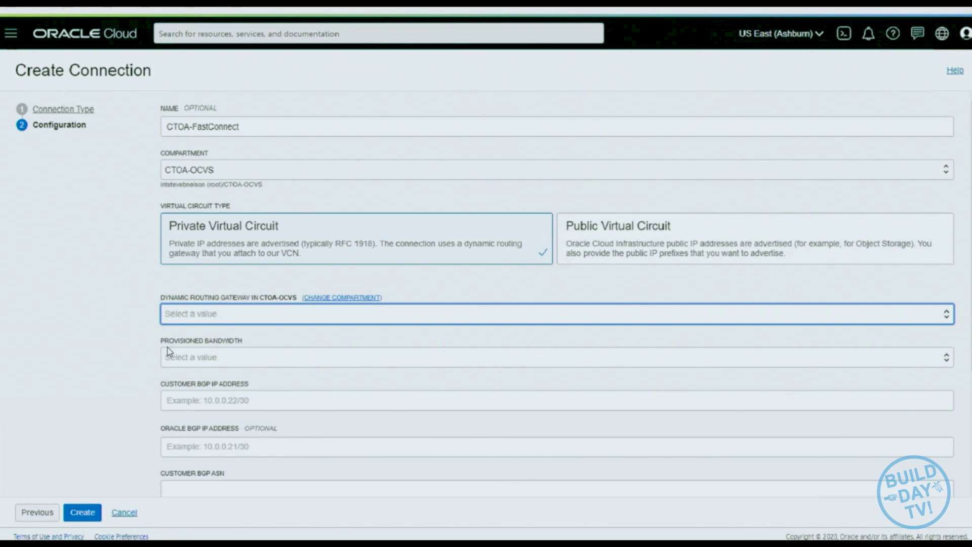
{"action": "left_click", "coordinate": [124, 513]}
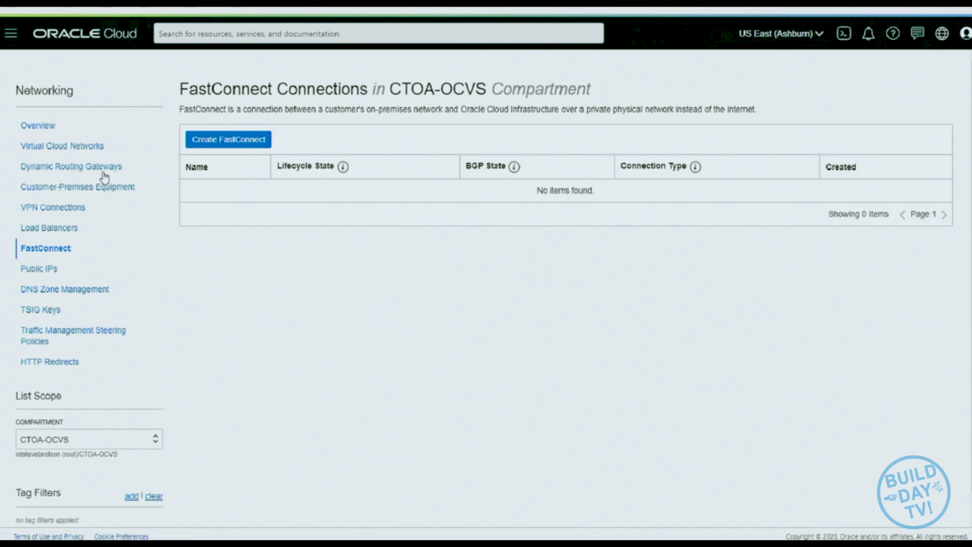
Try to create a dynamic routing gateway named CTOA-DRG in the CTOA-OCVS compartment
{"action": "left_click", "coordinate": [58, 167]}
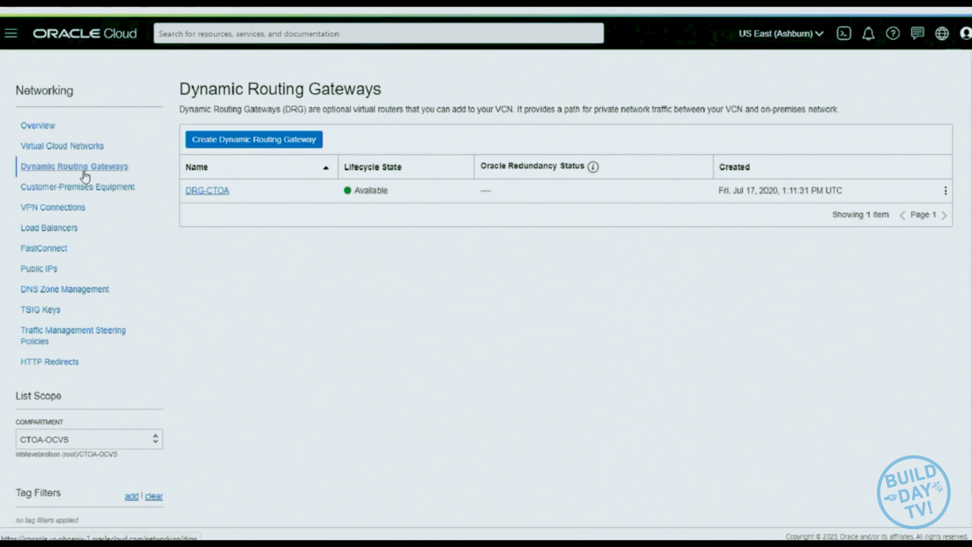
{"action": "left_click", "coordinate": [287, 144]}
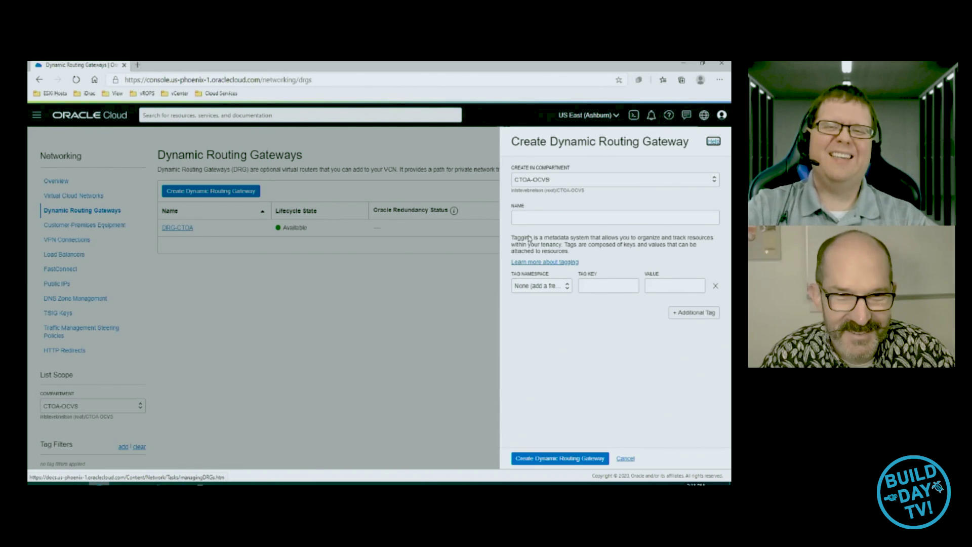
{"action": "left_click", "coordinate": [555, 215]}
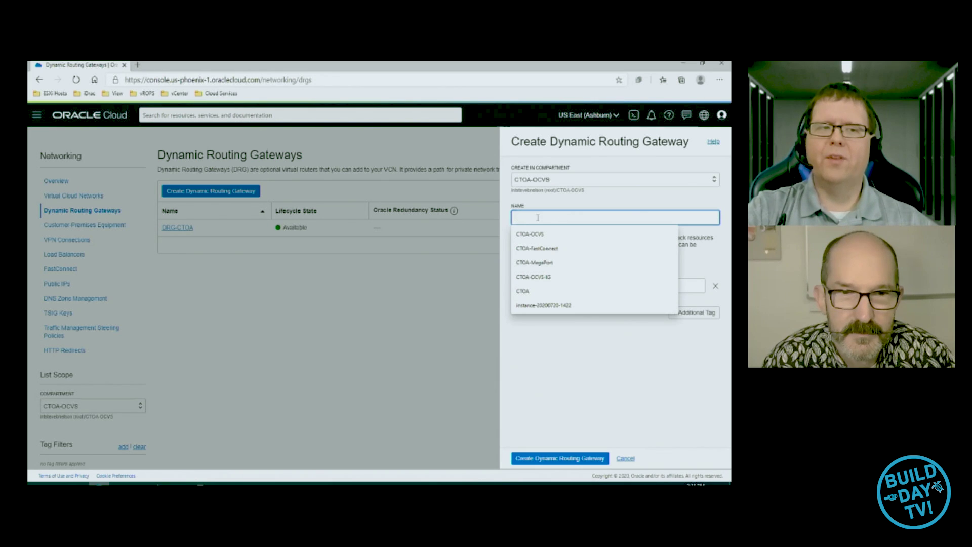
{"action": "left_click", "coordinate": [535, 332]}
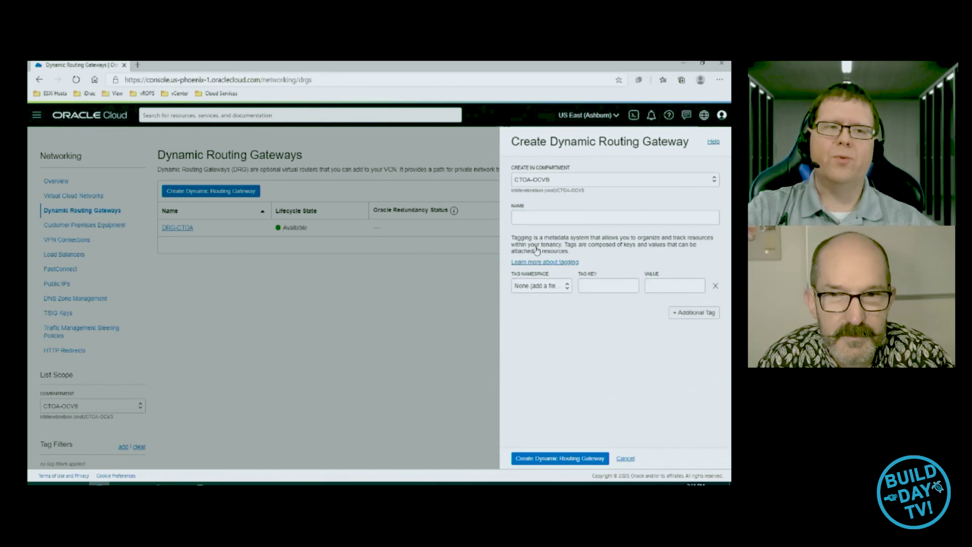
{"action": "left_click", "coordinate": [541, 217]}
{"action": "type", "text": "CTOA-DRG"}
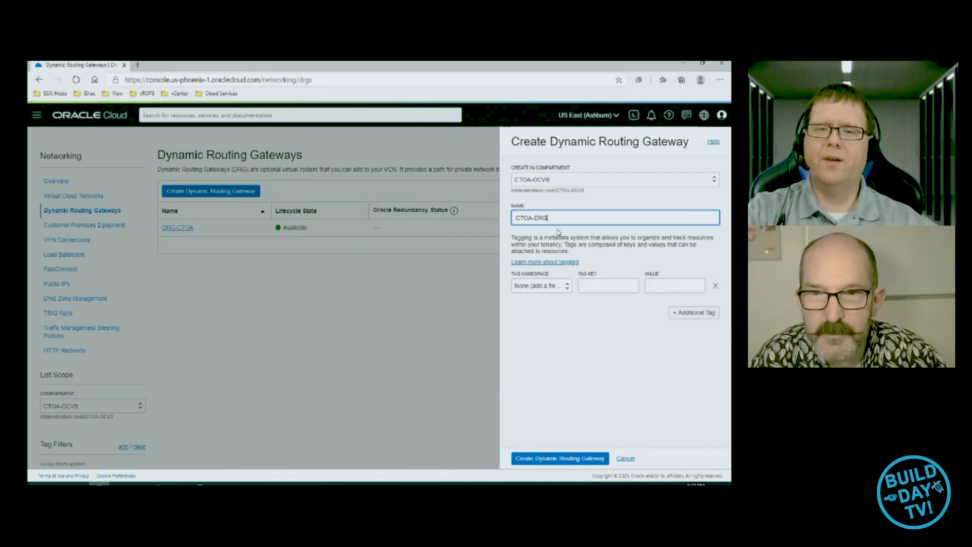
{"action": "left_click", "coordinate": [566, 423]}
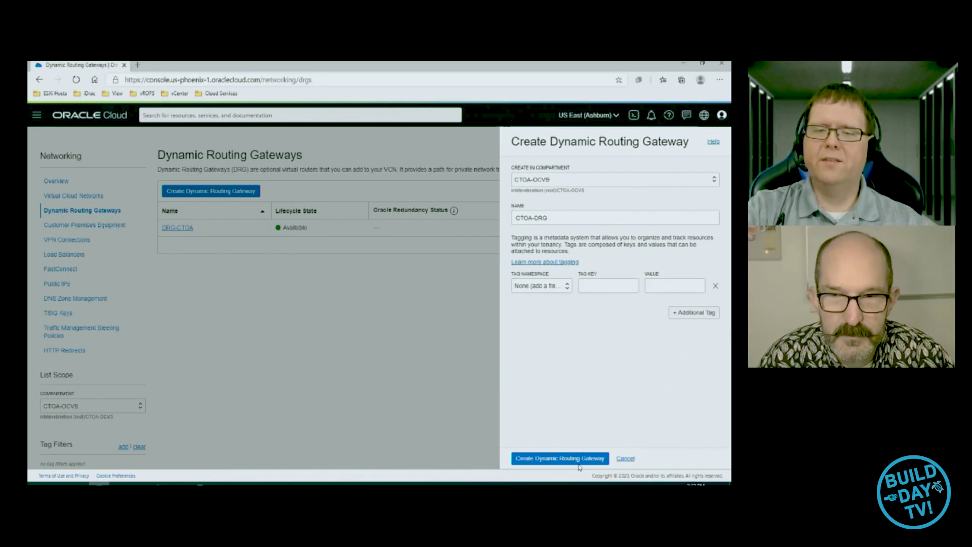
{"action": "left_click", "coordinate": [571, 458]}
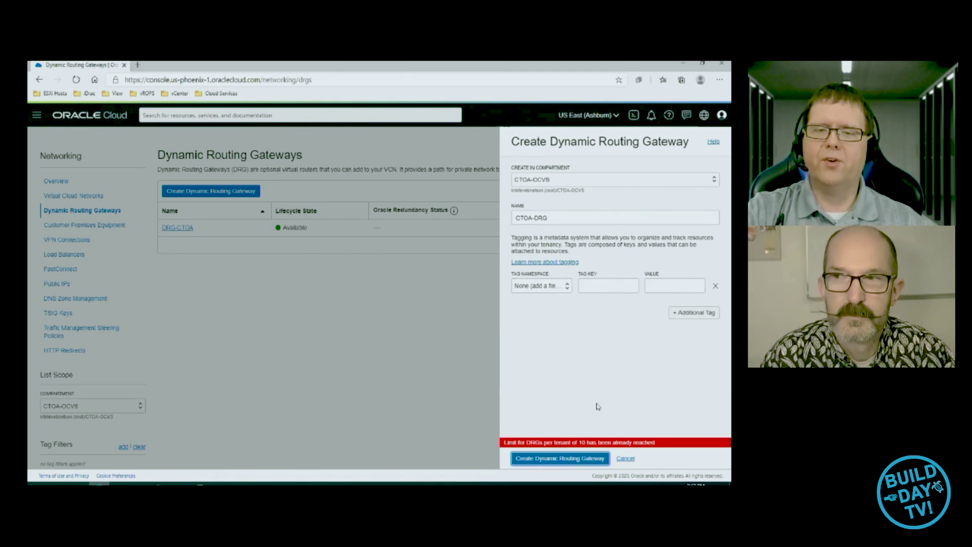
{"action": "left_click", "coordinate": [628, 460]}
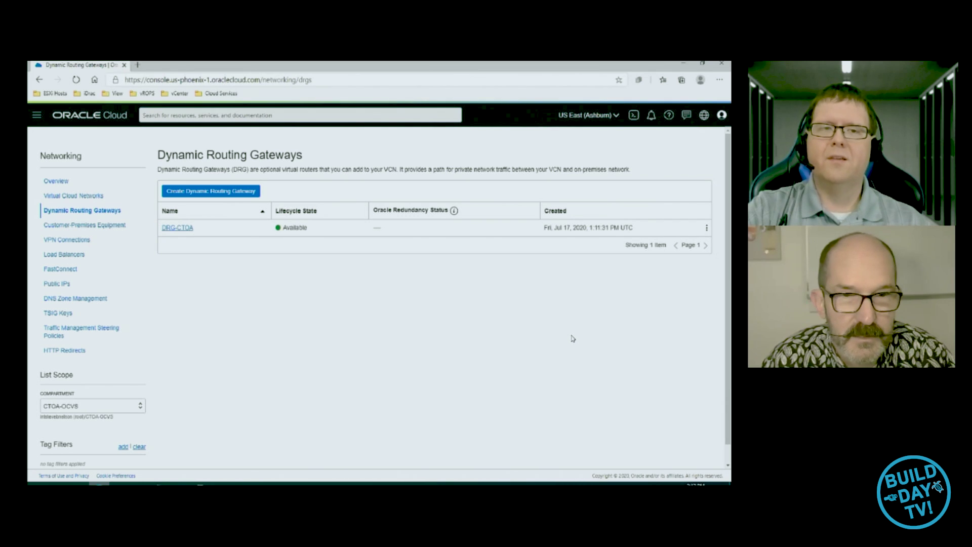
Review the DRG-CTOA gateway's IPSec connections, virtual cloud networks, virtual circuits and remote peering connections, and return to the gateway list
{"action": "left_click", "coordinate": [177, 229]}
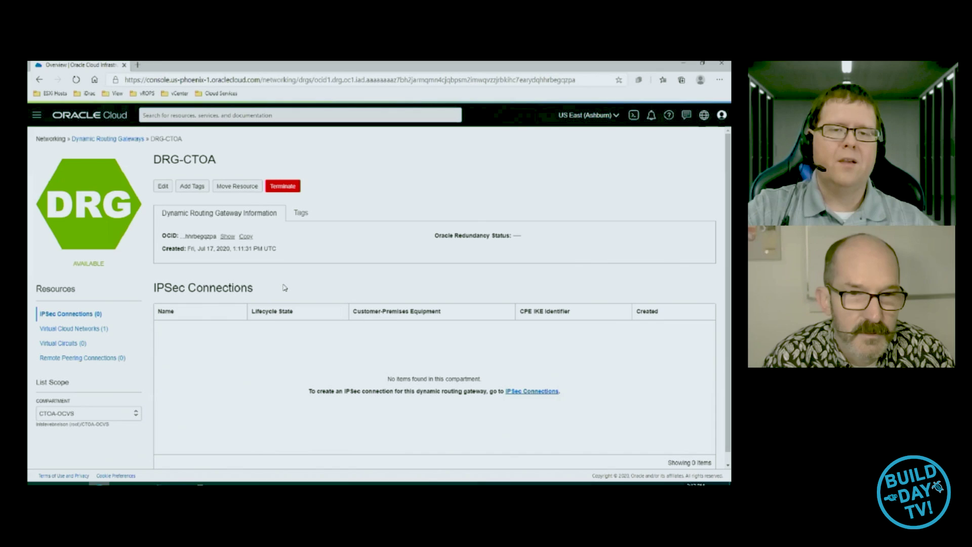
{"action": "scroll", "coordinate": [317, 287], "scroll_direction": "down", "scroll_amount": 1}
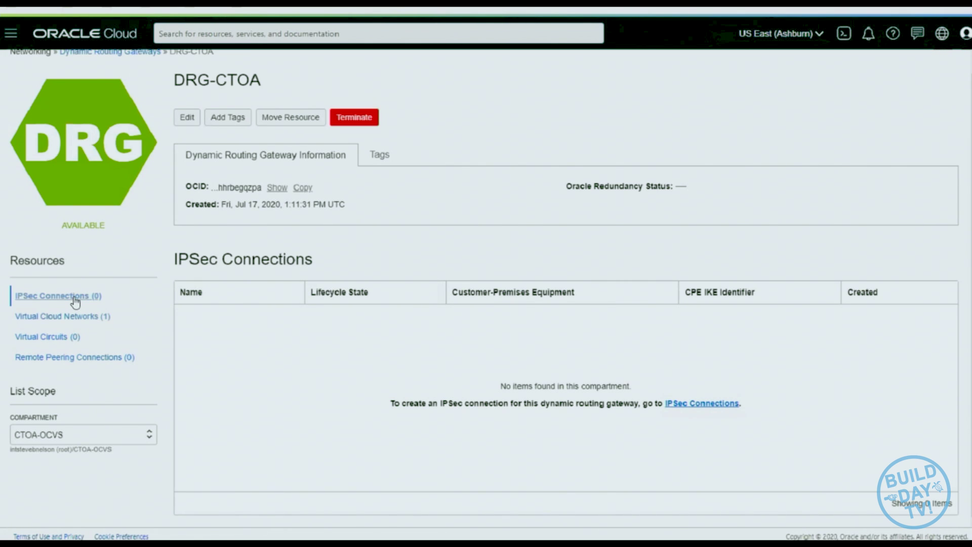
{"action": "left_click", "coordinate": [105, 315]}
{"action": "left_click", "coordinate": [90, 321]}
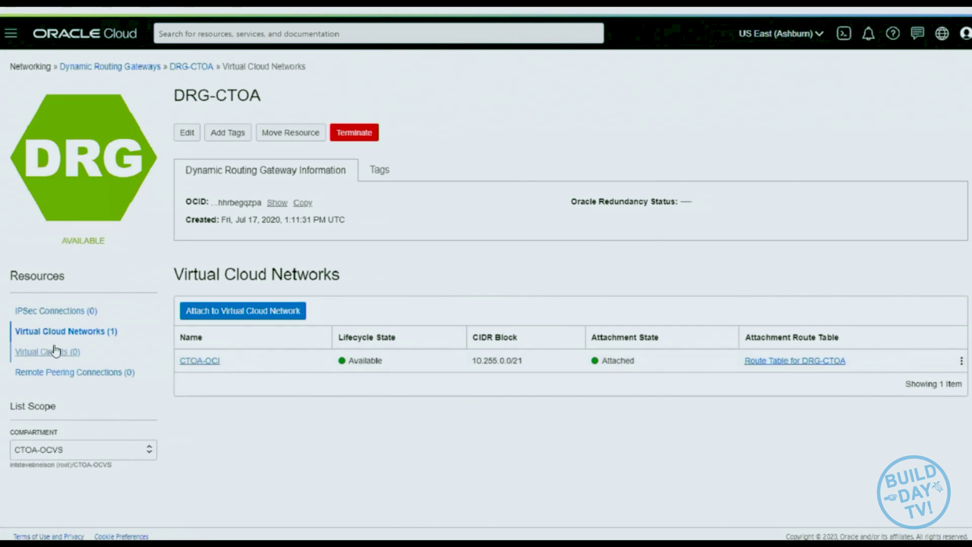
{"action": "left_click", "coordinate": [84, 350]}
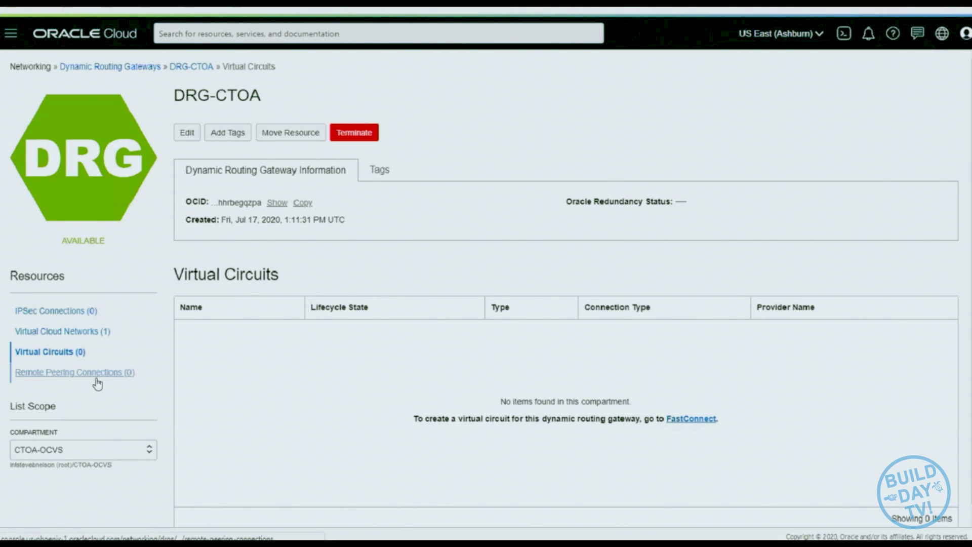
{"action": "left_click", "coordinate": [98, 372]}
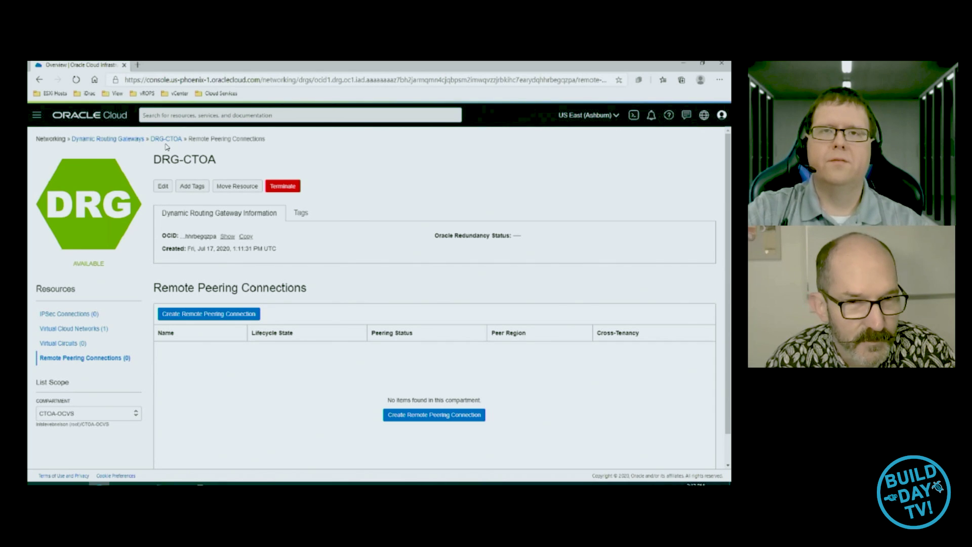
{"action": "left_click", "coordinate": [142, 139]}
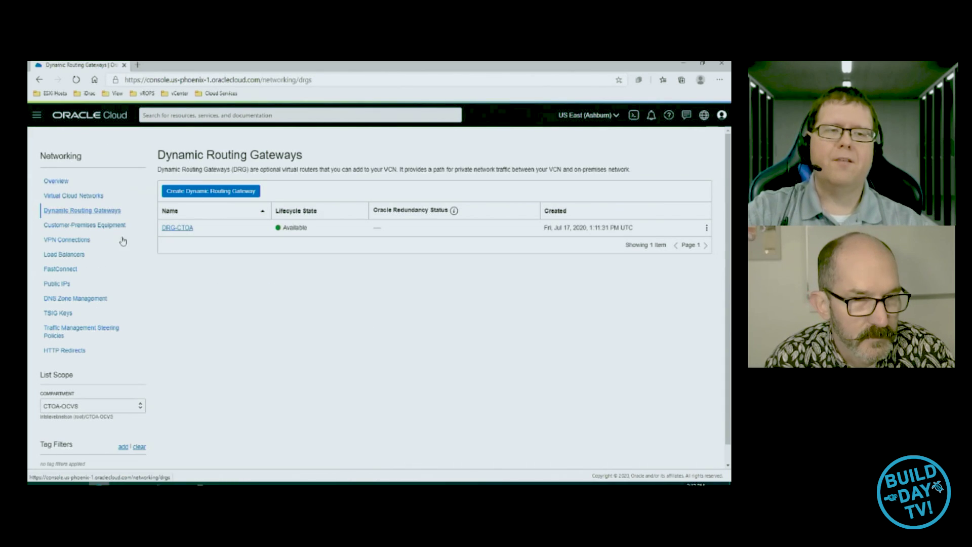
Start a new FastConnect Partner connection with Megaport: Service as the partner and name it CTOA-DRG
{"action": "left_click", "coordinate": [59, 269]}
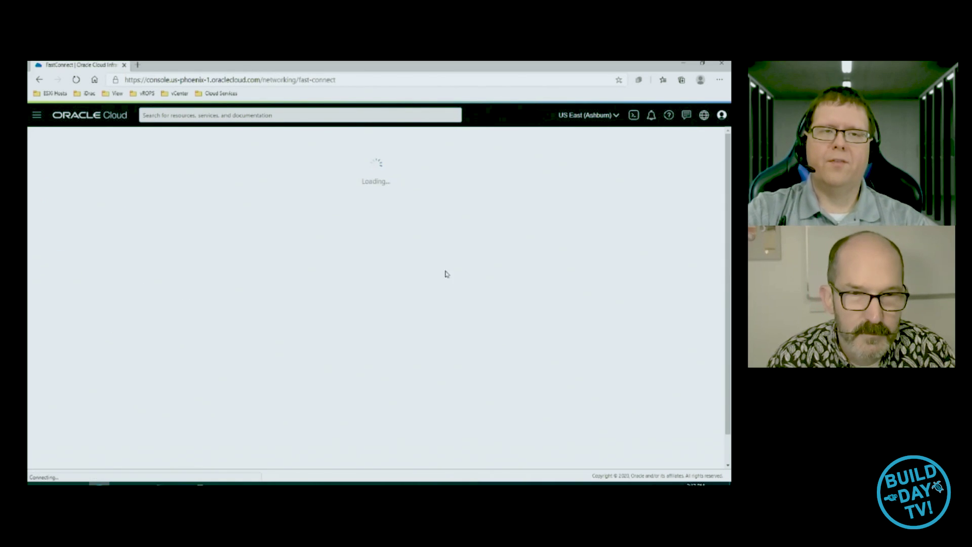
{"action": "left_click", "coordinate": [199, 193]}
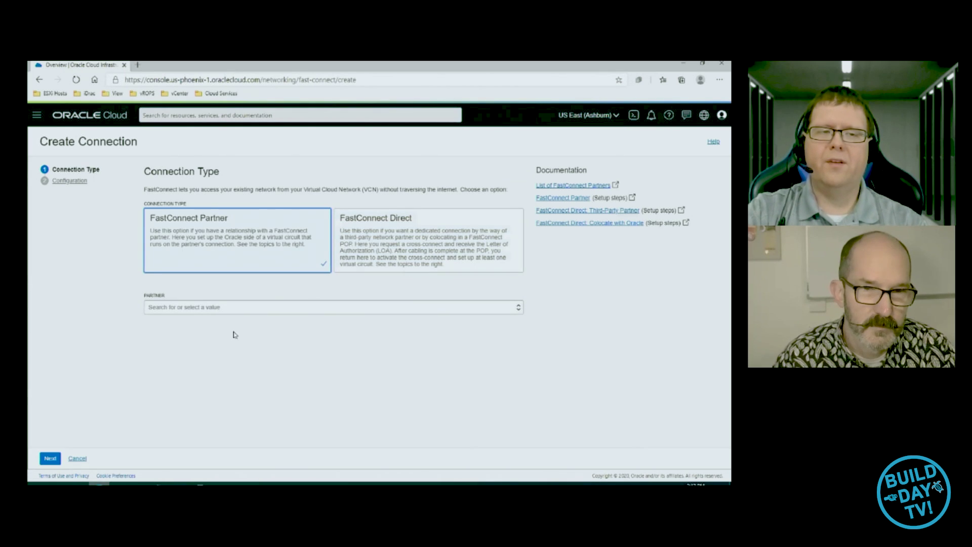
{"action": "left_click", "coordinate": [233, 309]}
{"action": "left_click", "coordinate": [233, 326]}
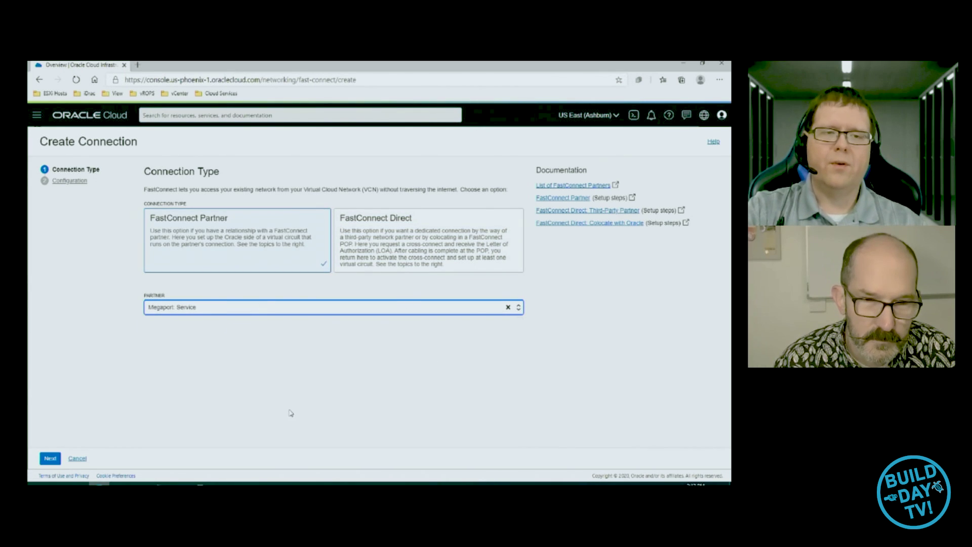
{"action": "left_click", "coordinate": [53, 457]}
{"action": "type", "text": "CTOA-DRG"}
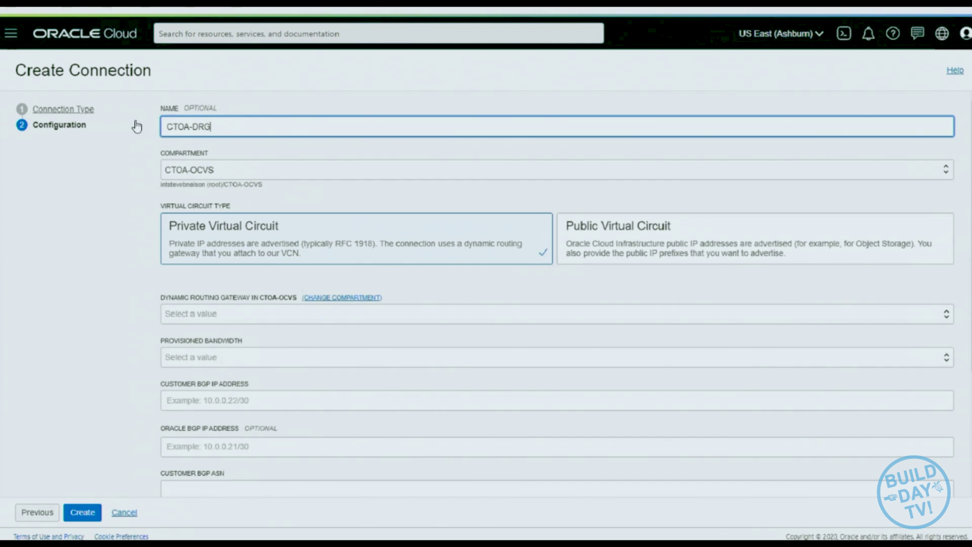
{"action": "double_click", "coordinate": [248, 127]}
Assign the DRG-CTOA dynamic routing gateway to the private virtual circuit and set its provisioned bandwidth to 10 Gbps
{"action": "scroll", "coordinate": [248, 126], "scroll_direction": "down", "scroll_amount": 2}
{"action": "left_click", "coordinate": [353, 192]}
{"action": "left_click", "coordinate": [353, 219]}
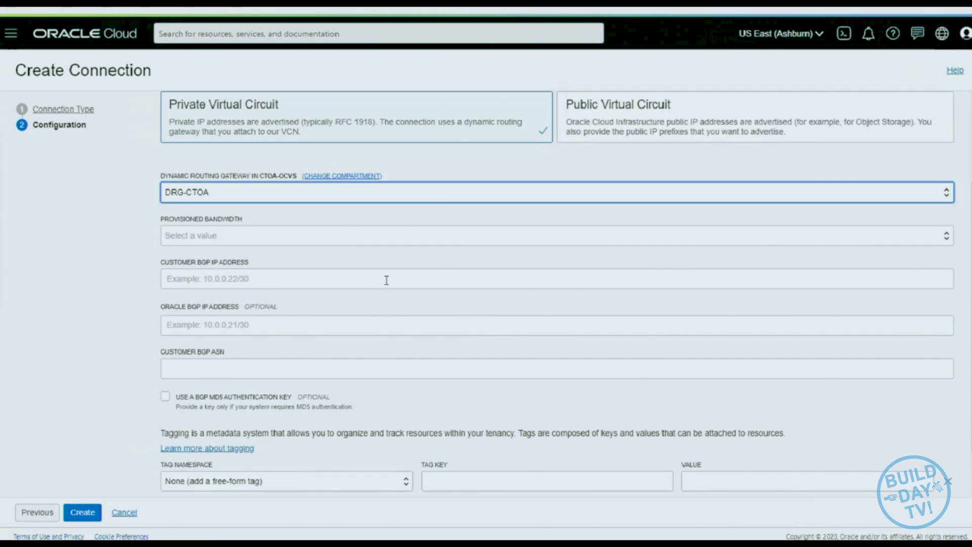
{"action": "left_click", "coordinate": [397, 238]}
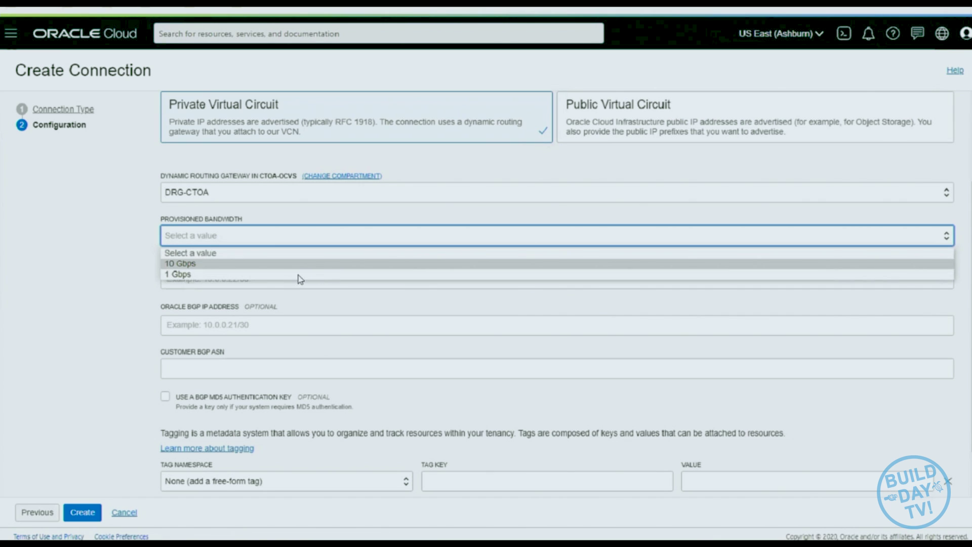
{"action": "left_click", "coordinate": [251, 264]}
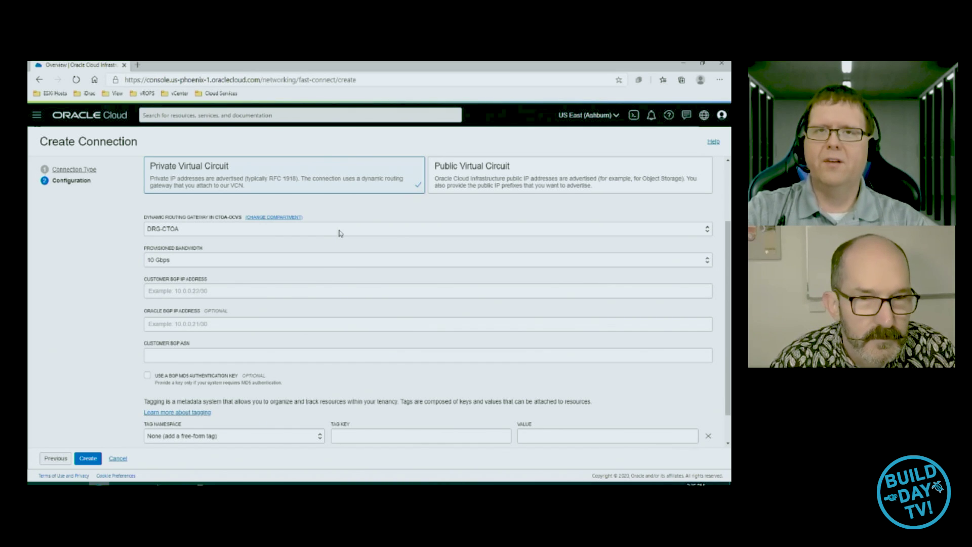
Set the Oracle BGP IP address to 172.16.255.1/30 and the customer BGP IP address to 172.16.255.2/30
{"action": "left_click", "coordinate": [307, 292]}
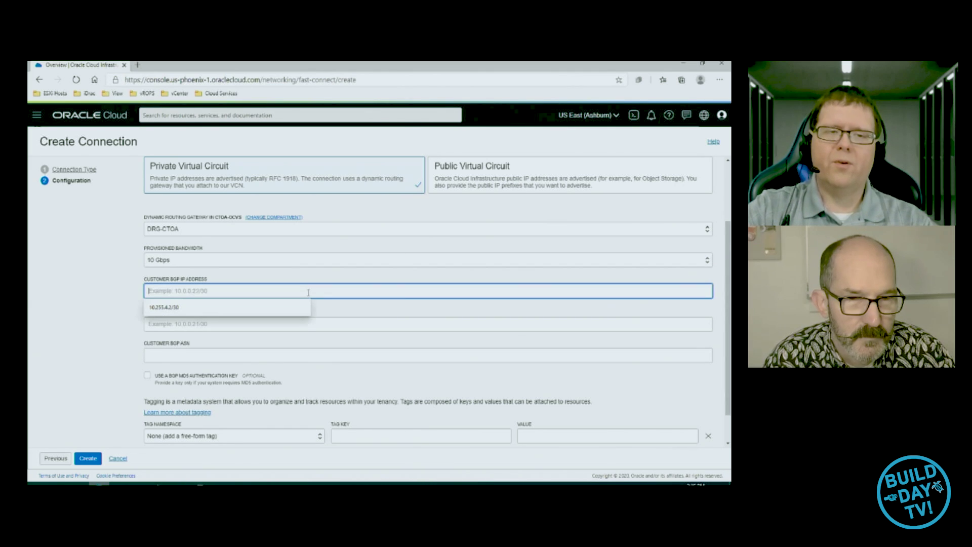
{"action": "left_click", "coordinate": [125, 280]}
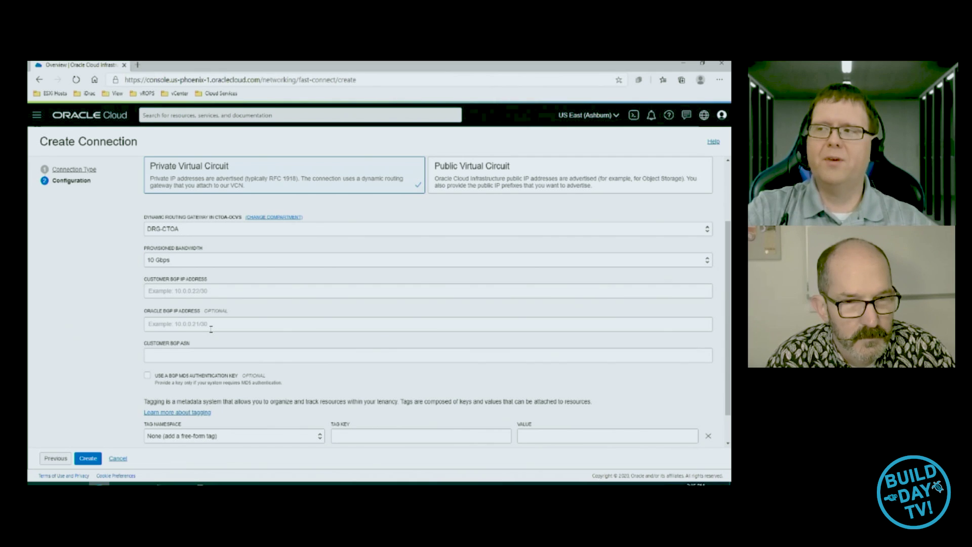
{"action": "left_click", "coordinate": [210, 290]}
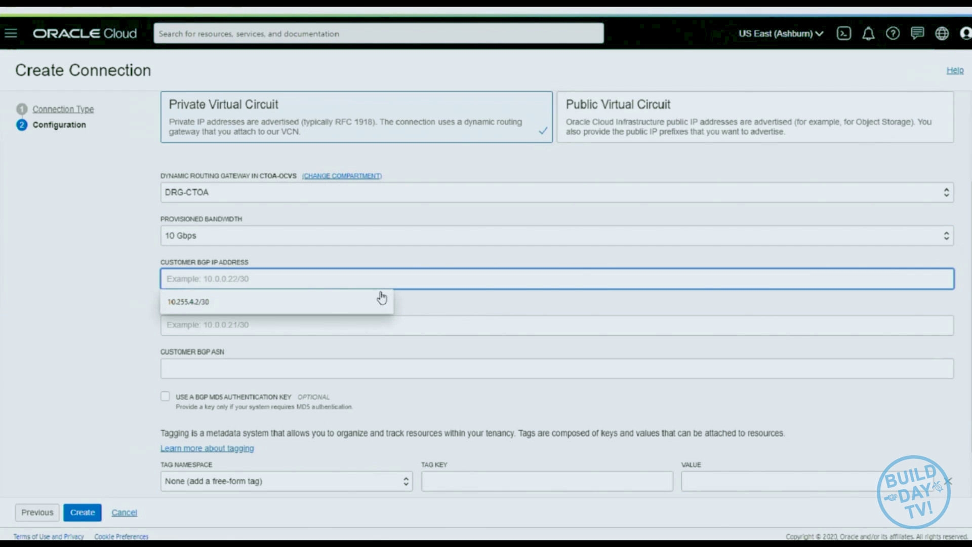
{"action": "key", "text": "Tab"}
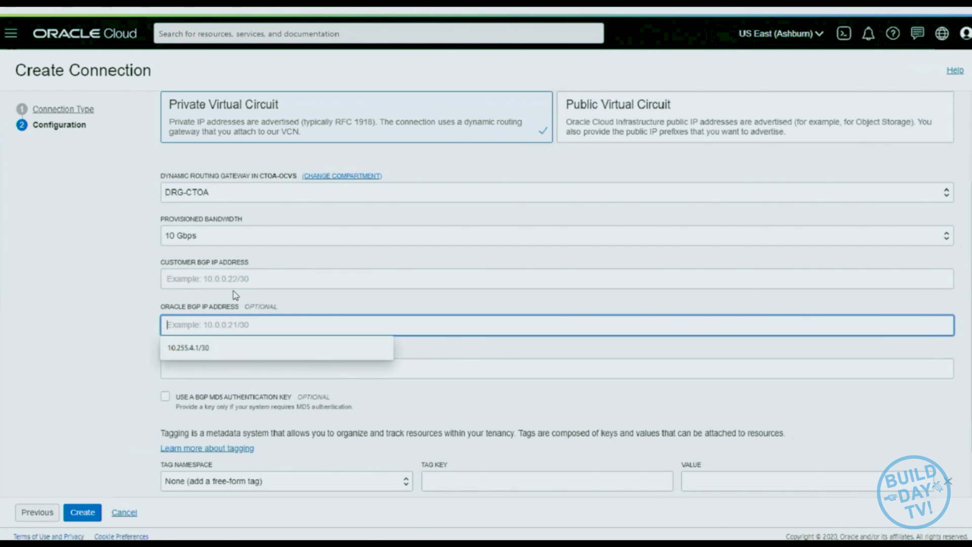
{"action": "type", "text": "1"}
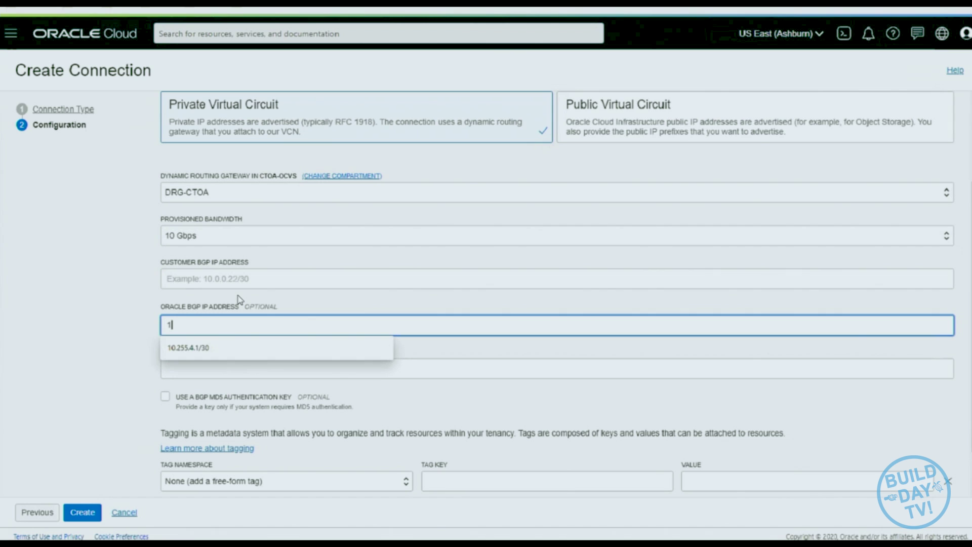
{"action": "type", "text": "072.16.255.1/30"}
{"action": "left_click", "coordinate": [212, 282]}
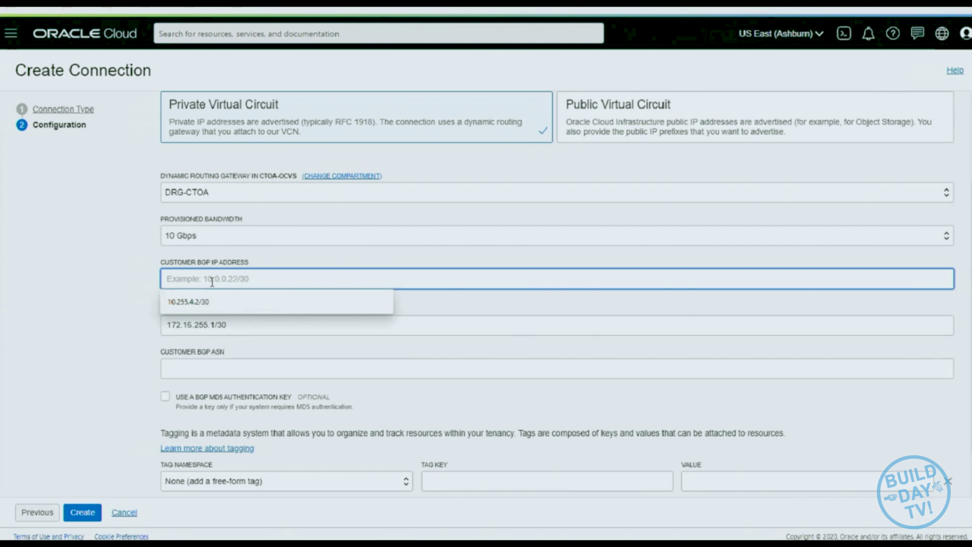
{"action": "type", "text": "172.16.255.2/30"}
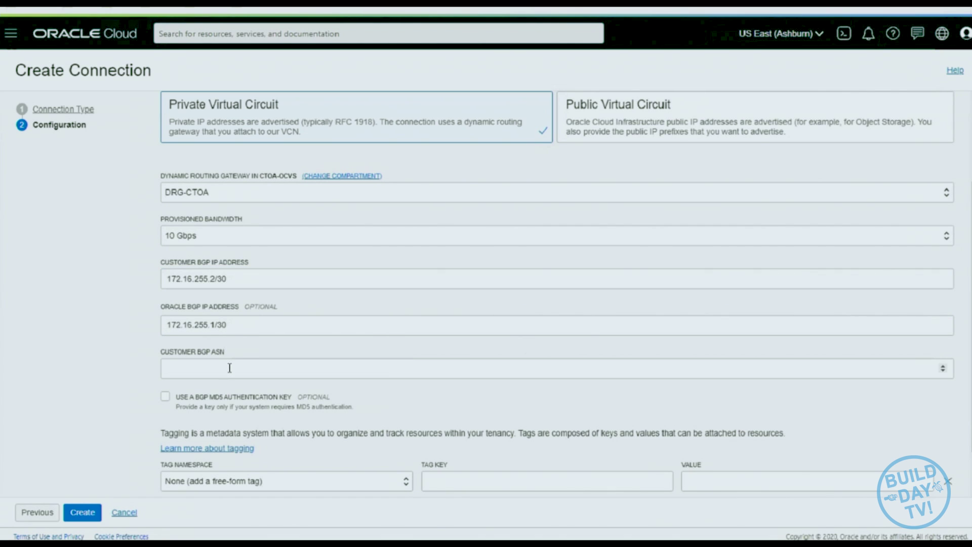
Set the customer BGP ASN to 2000 and create the FastConnect connection
{"action": "left_click", "coordinate": [230, 366]}
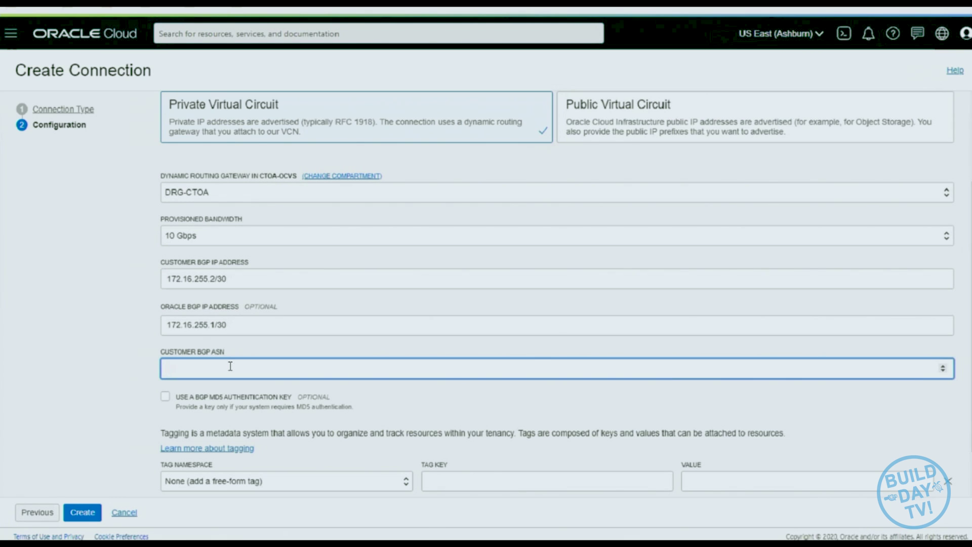
{"action": "type", "text": "2000"}
{"action": "left_click", "coordinate": [95, 348]}
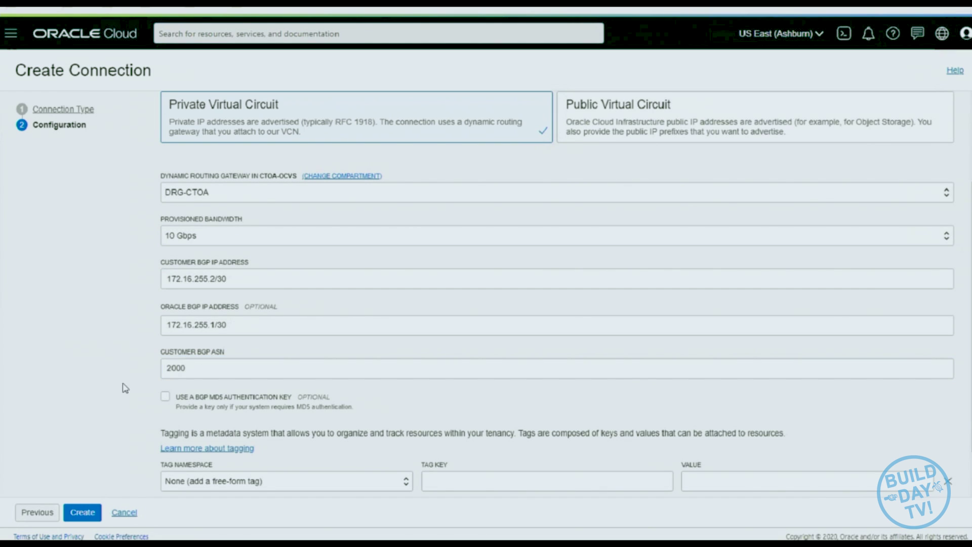
{"action": "left_click", "coordinate": [87, 511]}
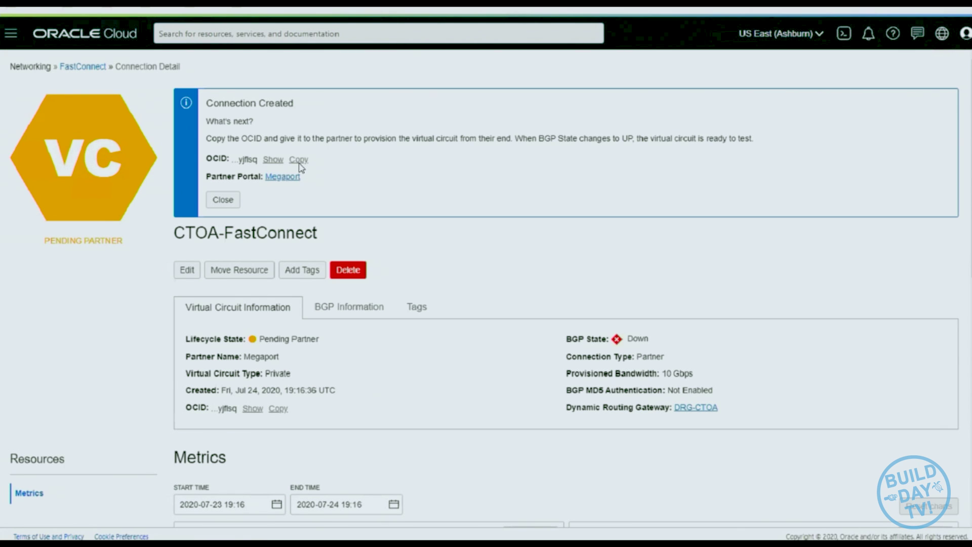
Copy the new virtual circuit's OCID and start an Oracle Cloud connection from the CTOA-Chi-PublicCloud port in the Megaport Portal
{"action": "left_click", "coordinate": [298, 161]}
{"action": "left_click", "coordinate": [287, 10]}
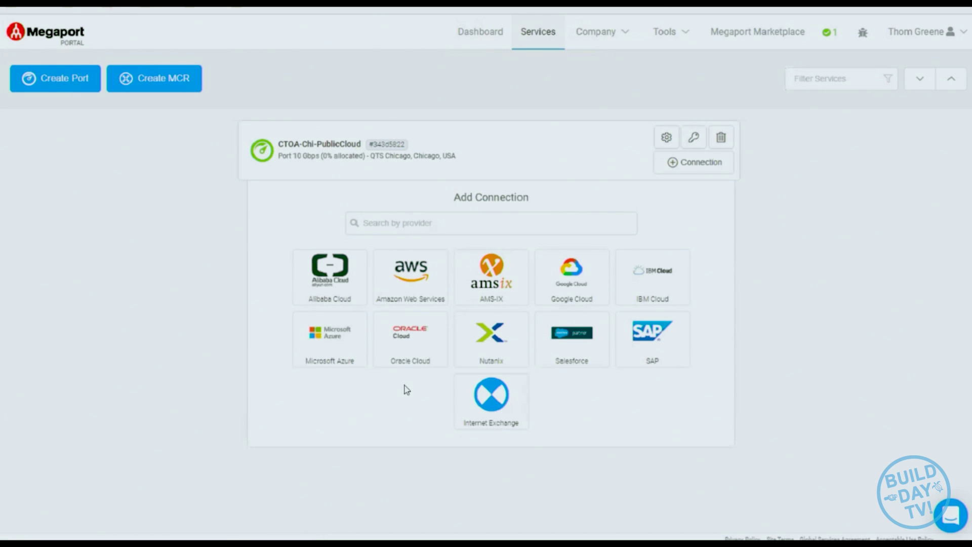
{"action": "left_click", "coordinate": [413, 347]}
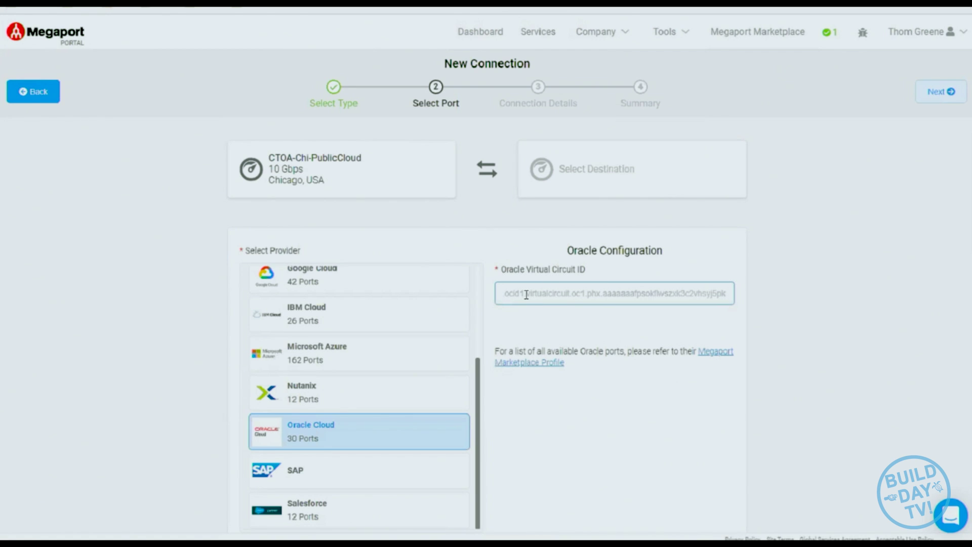
Paste the OCID as the Oracle Virtual Circuit ID and choose OCI (us-ashburn-1) Primary (BMC) as the destination port
{"action": "right_click", "coordinate": [526, 295]}
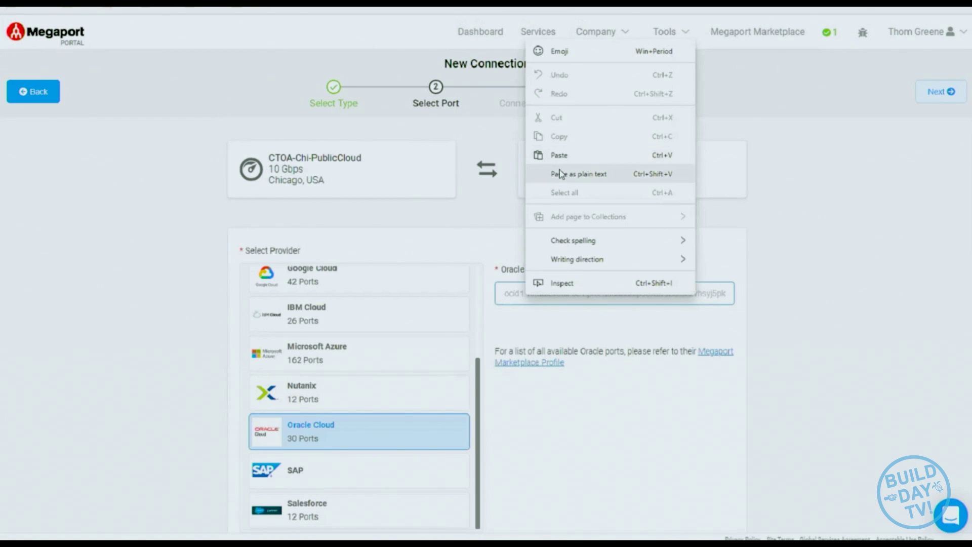
{"action": "left_click", "coordinate": [559, 175]}
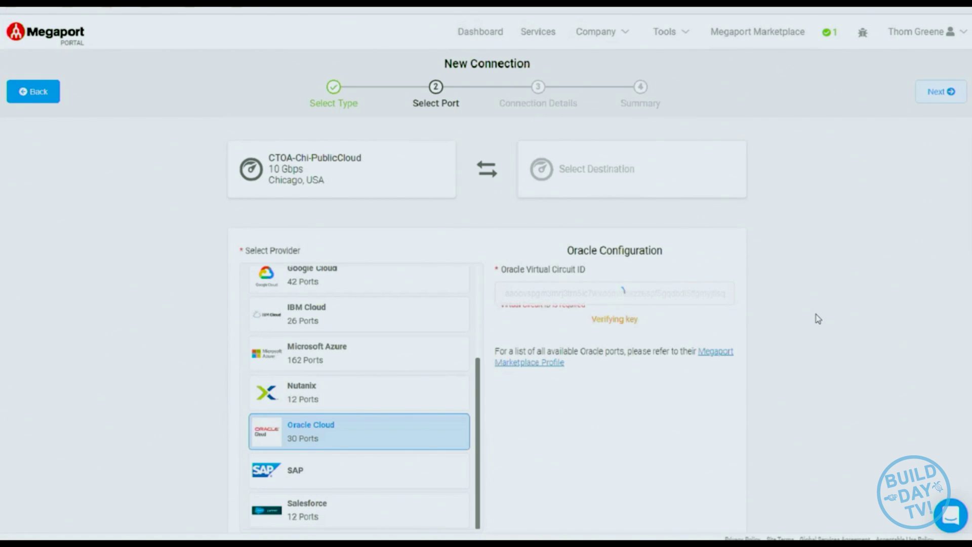
{"action": "left_click", "coordinate": [694, 305]}
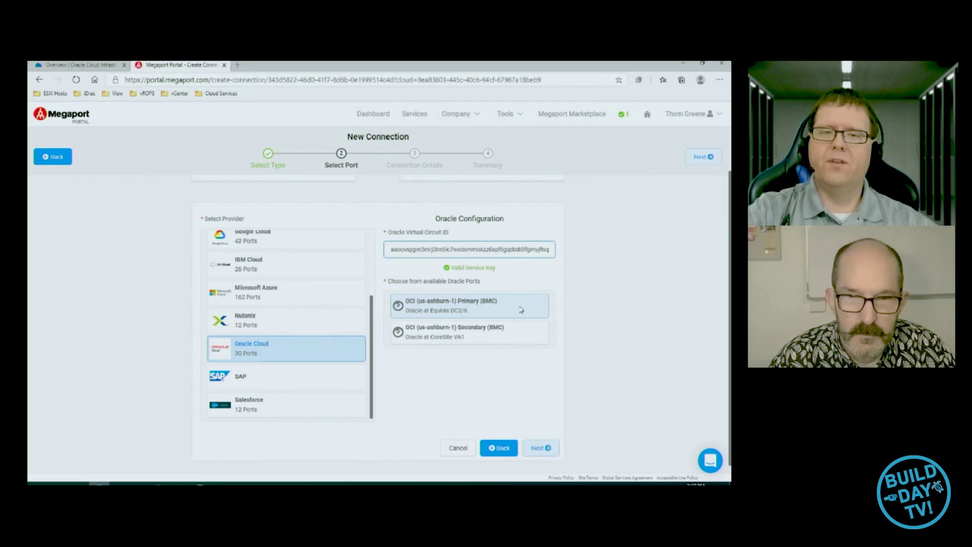
{"action": "left_click", "coordinate": [449, 310]}
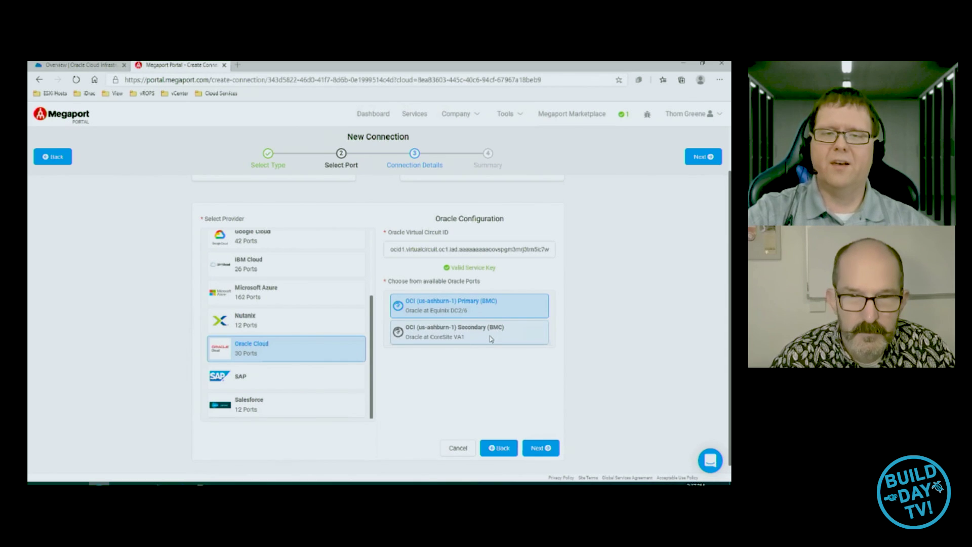
{"action": "left_click", "coordinate": [540, 447]}
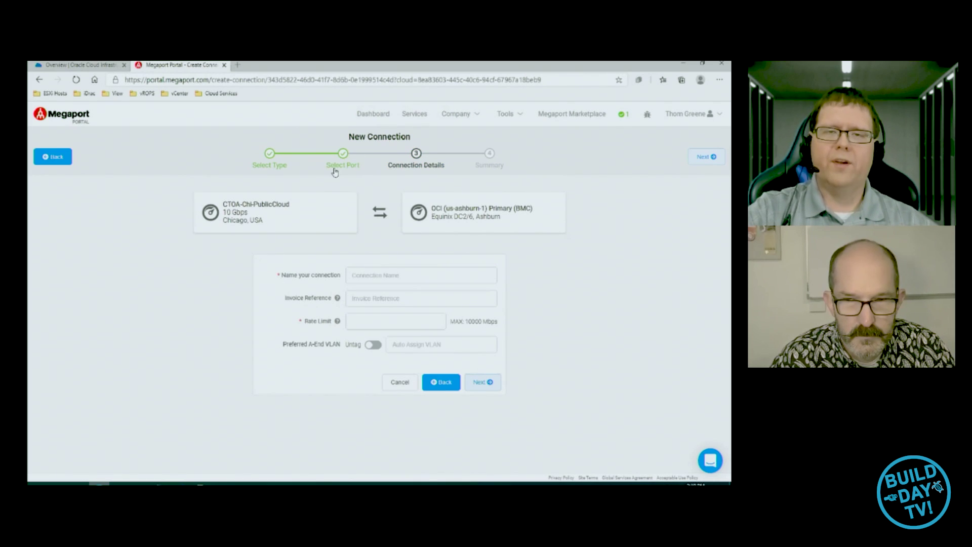
Name the connection CHI to OCI and set its rate limit to 100 Mbps
{"action": "left_click", "coordinate": [379, 277]}
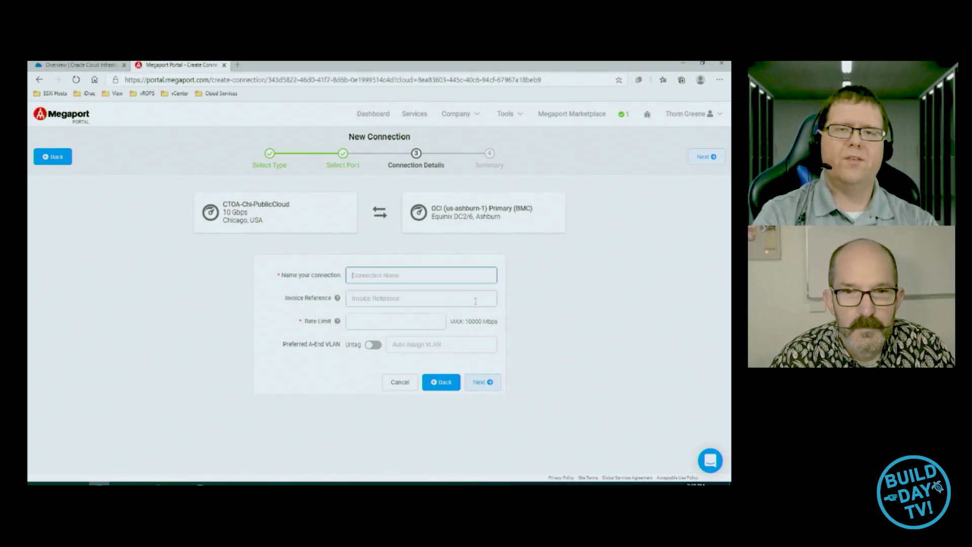
{"action": "type", "text": "CHI to OCI"}
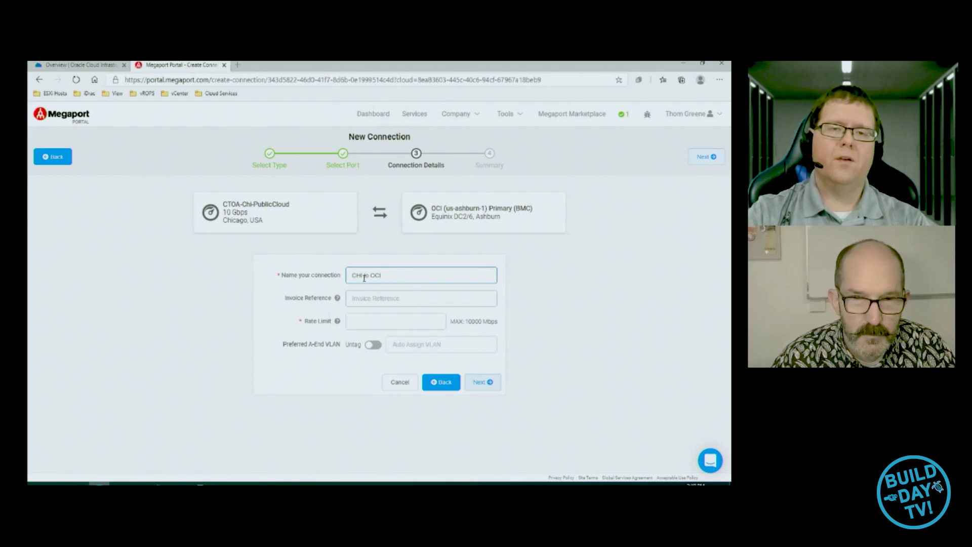
{"action": "key", "text": "Tab"}
{"action": "key", "text": "Tab"}
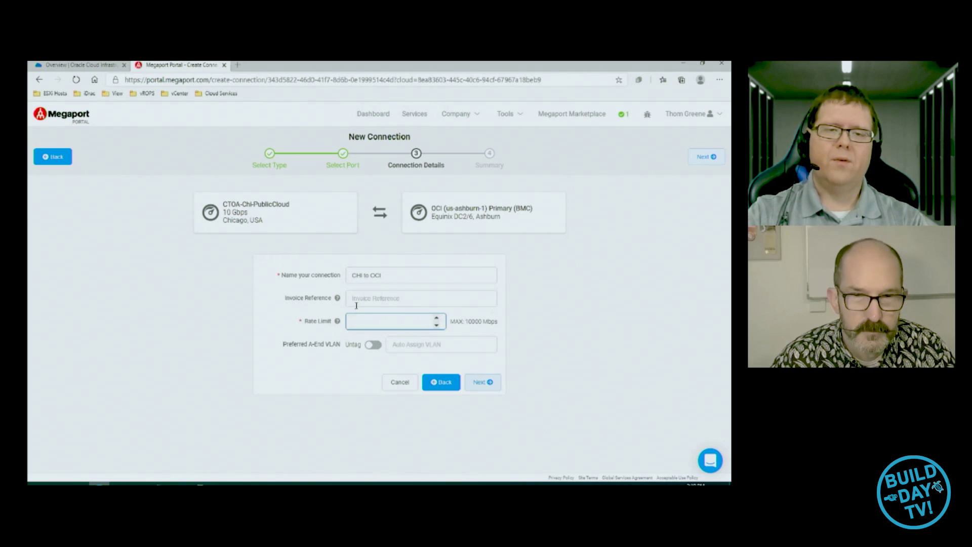
{"action": "type", "text": "100"}
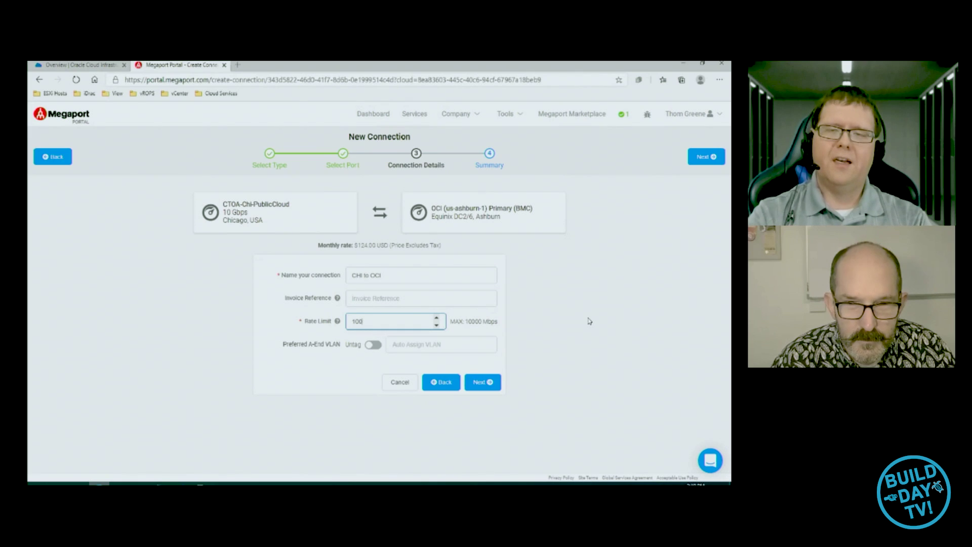
Check the monthly price for a 10000 Mbps rate limit and restore the limit to 100 Mbps
{"action": "key", "text": "BackSpace"}
{"action": "key", "text": "BackSpace"}
{"action": "key", "text": "BackSpace"}
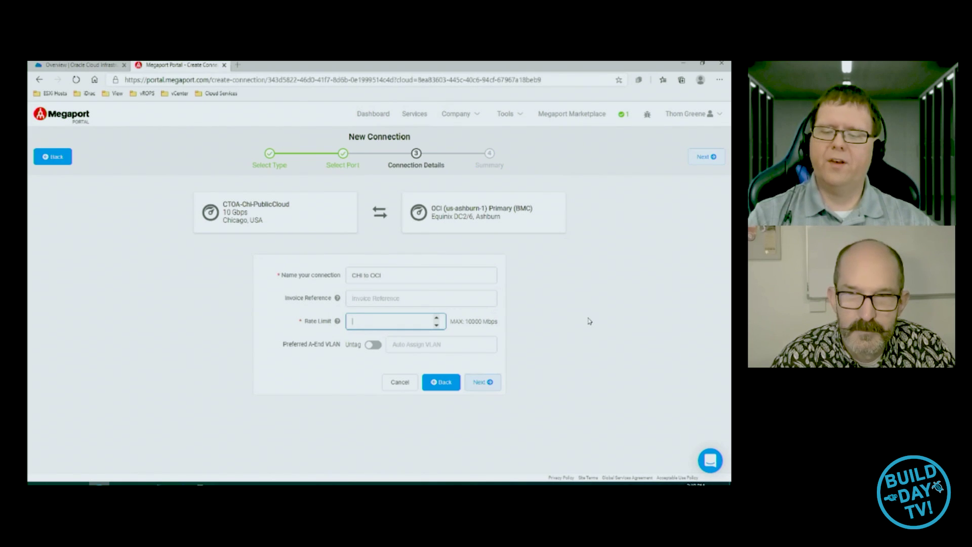
{"action": "type", "text": "10000"}
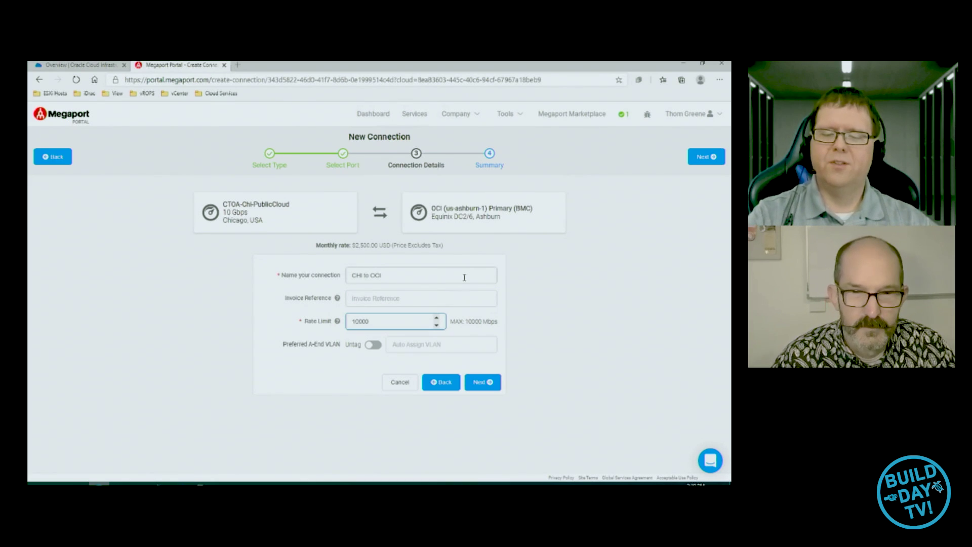
{"action": "key", "text": "ctrl+a"}
{"action": "key", "text": "BackSpace"}
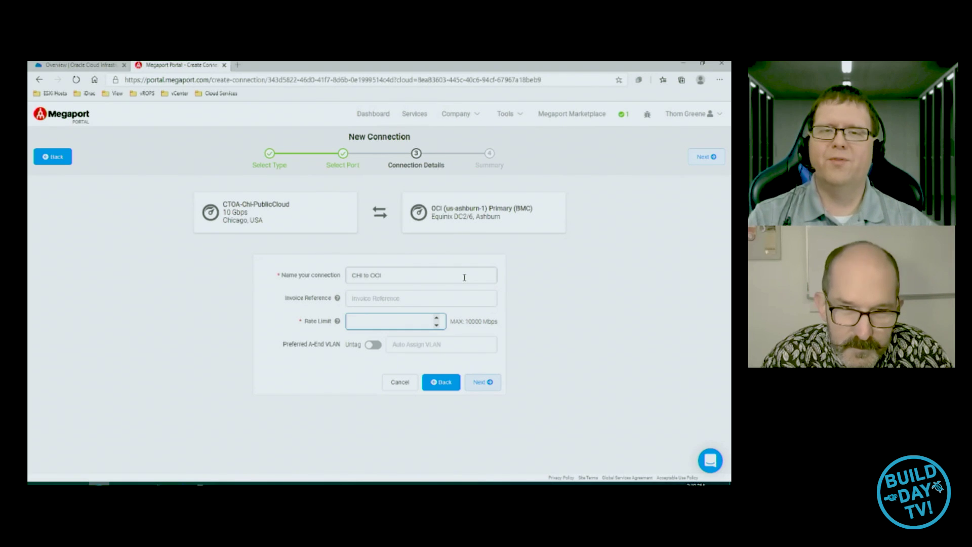
{"action": "type", "text": "100"}
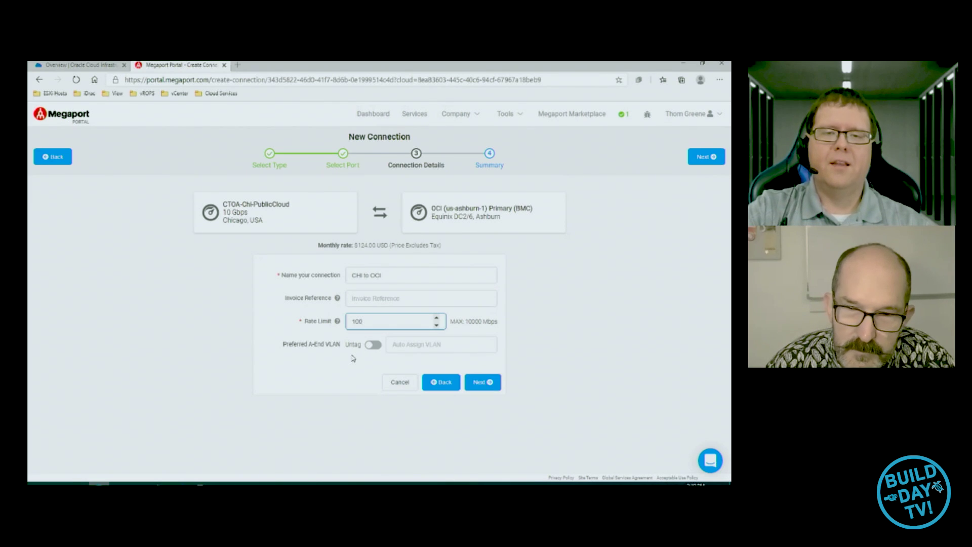
Add the CHI to OCI connection as a VXC and order the configured service
{"action": "left_click", "coordinate": [579, 348]}
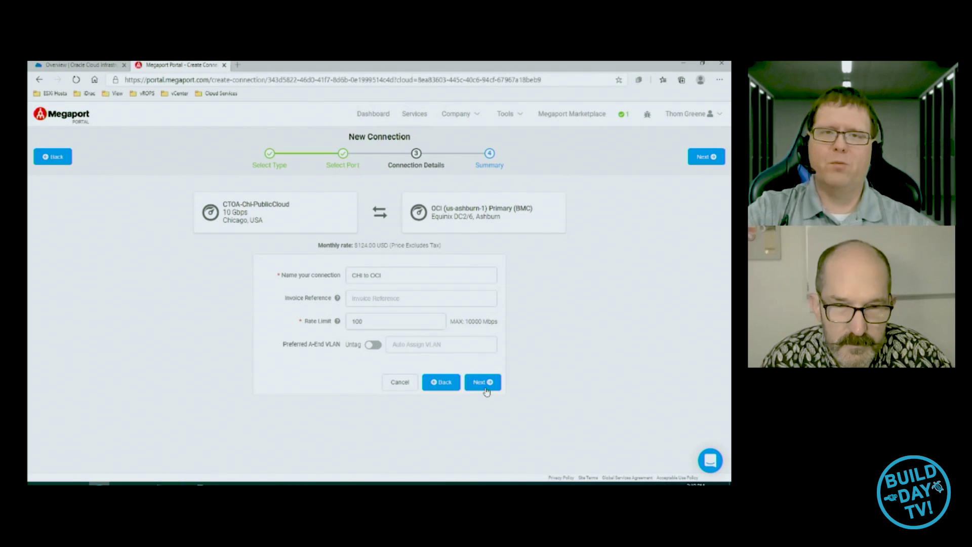
{"action": "left_click", "coordinate": [487, 383]}
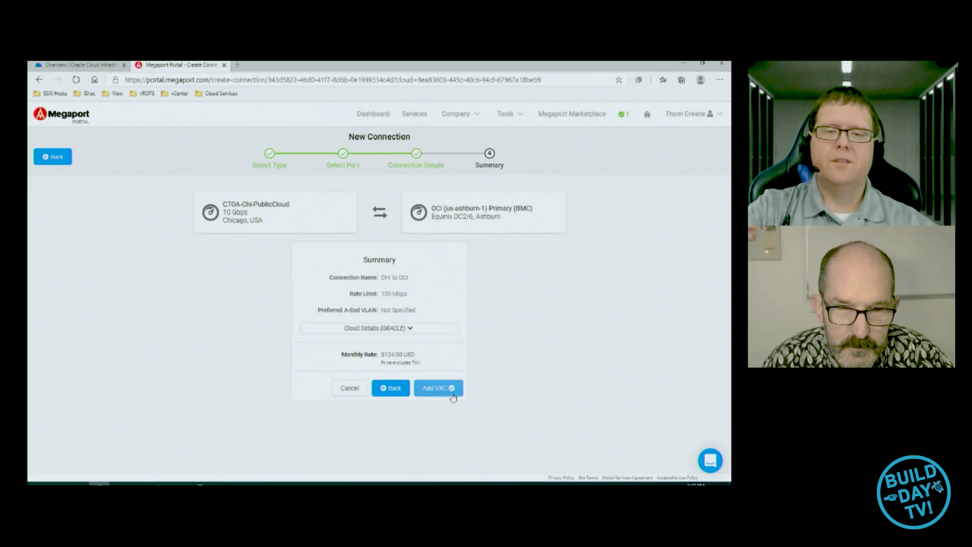
{"action": "left_click", "coordinate": [435, 389]}
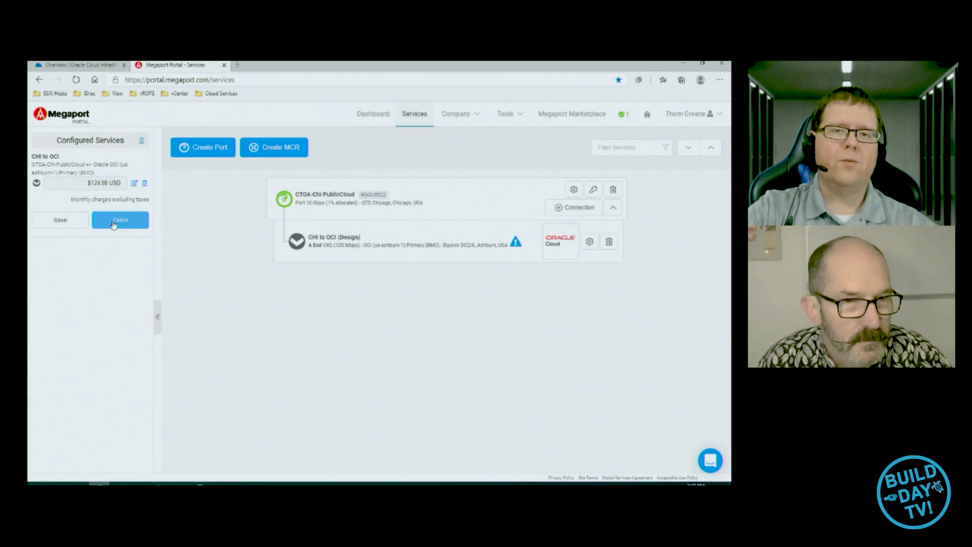
{"action": "left_click", "coordinate": [120, 223]}
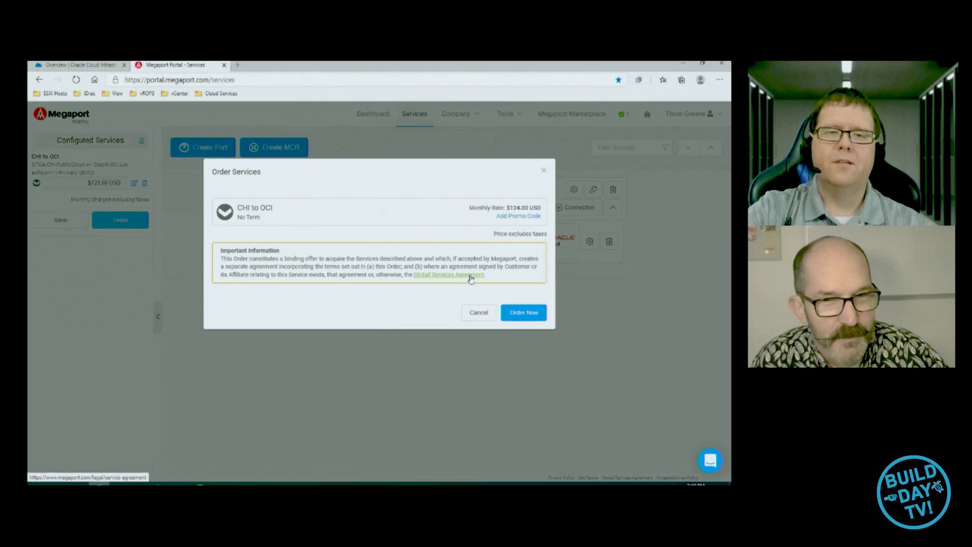
{"action": "left_click", "coordinate": [530, 316]}
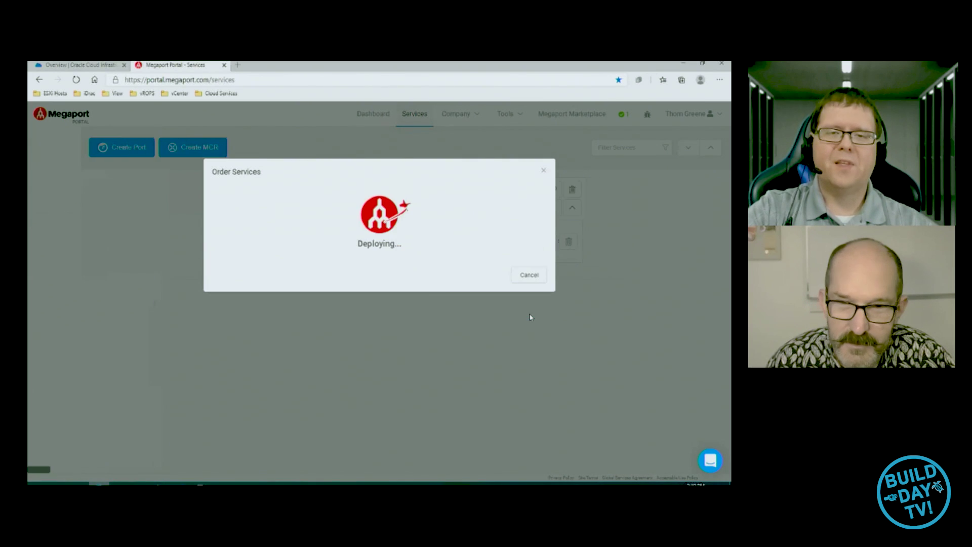
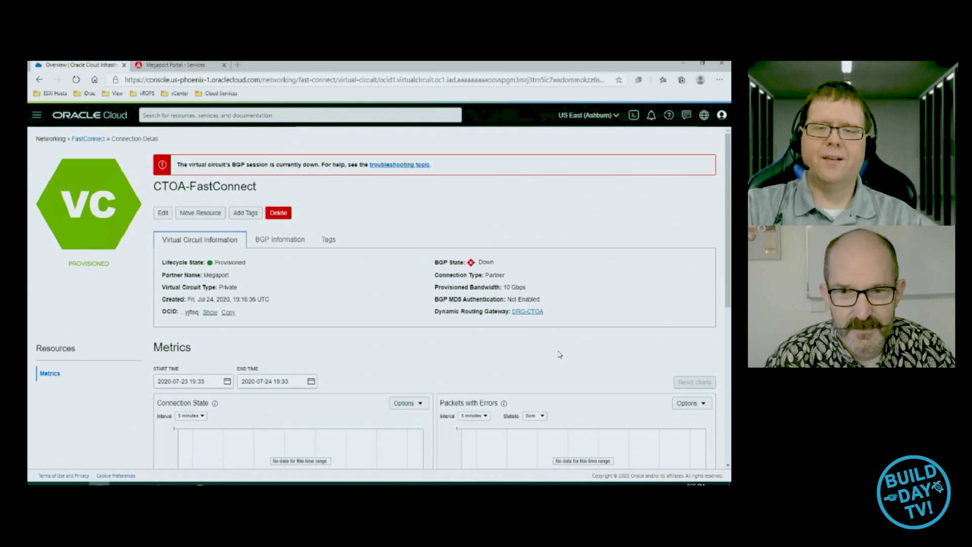
In the Oracle Cloud console, inspect the virtual circuits and attached virtual cloud networks of the circuit's DRG-CTOA gateway
{"action": "left_click", "coordinate": [528, 311]}
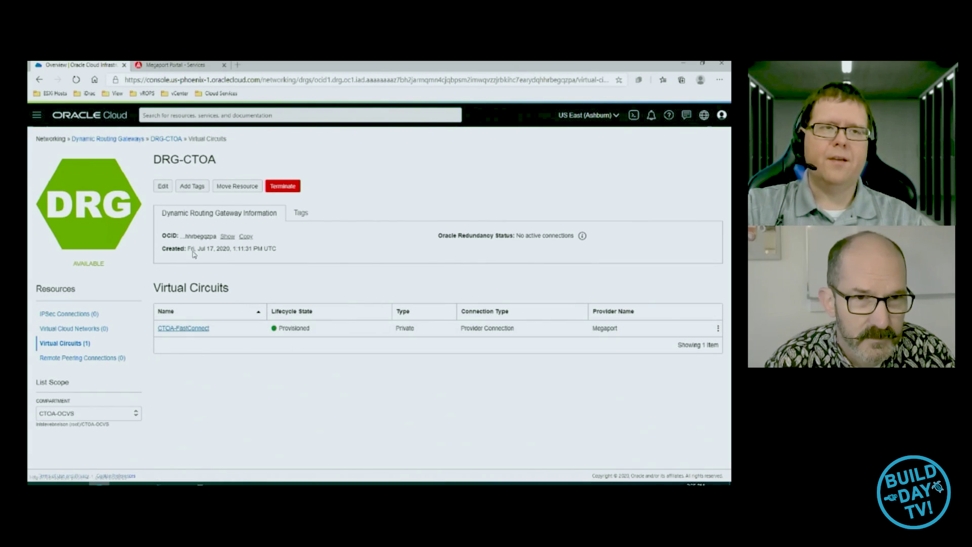
{"action": "left_click", "coordinate": [39, 79]}
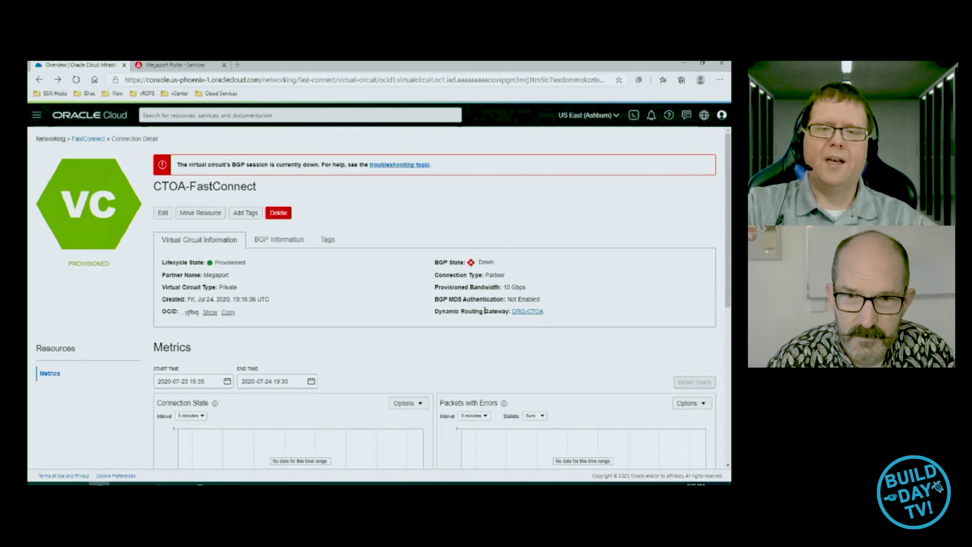
{"action": "left_click", "coordinate": [533, 313]}
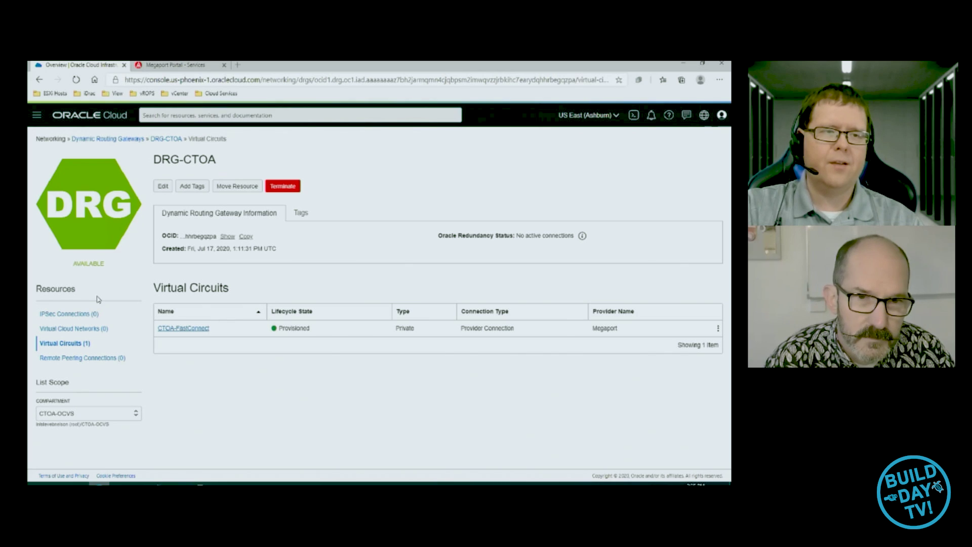
{"action": "left_click", "coordinate": [91, 330]}
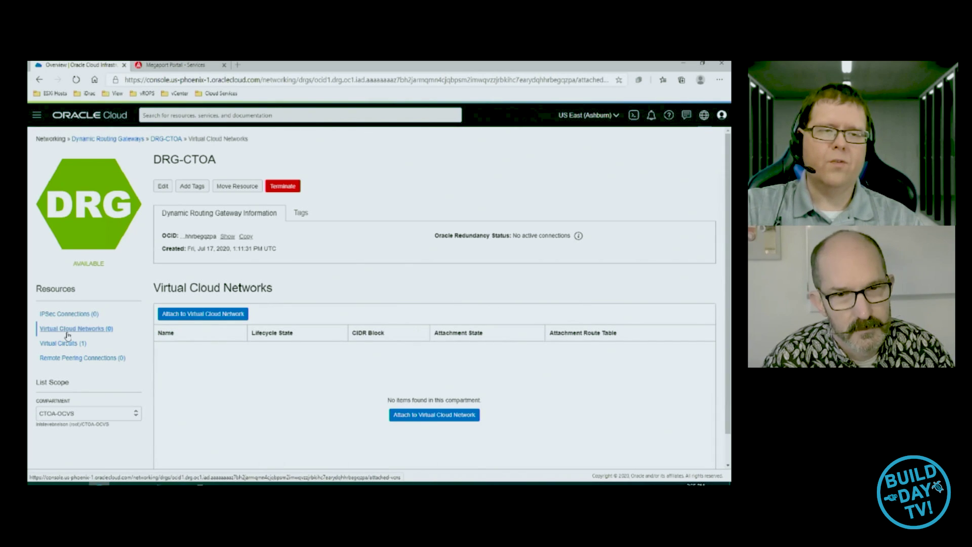
Attach the CTOAOCI virtual cloud network to the DRG-CTOA gateway
{"action": "scroll", "coordinate": [325, 375], "scroll_direction": "down", "scroll_amount": 1}
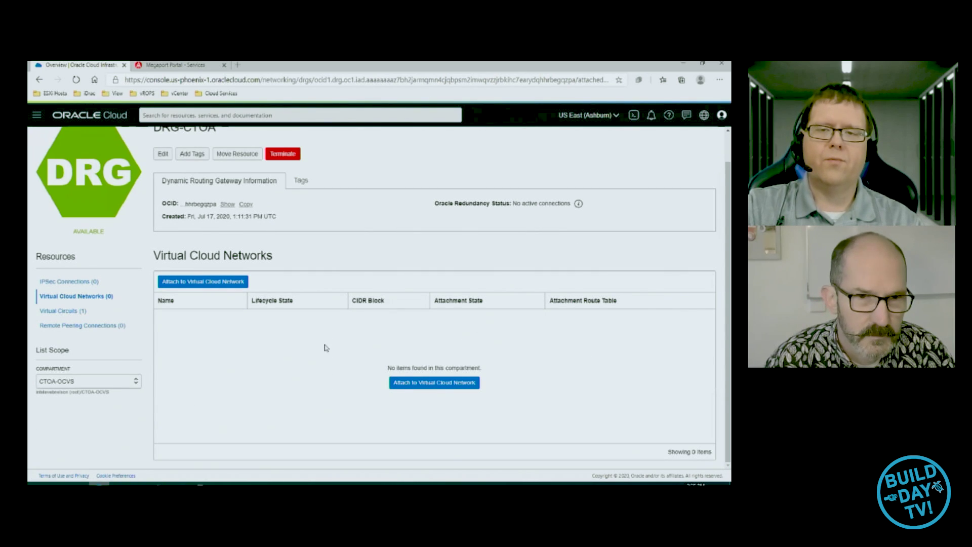
{"action": "left_click", "coordinate": [456, 389]}
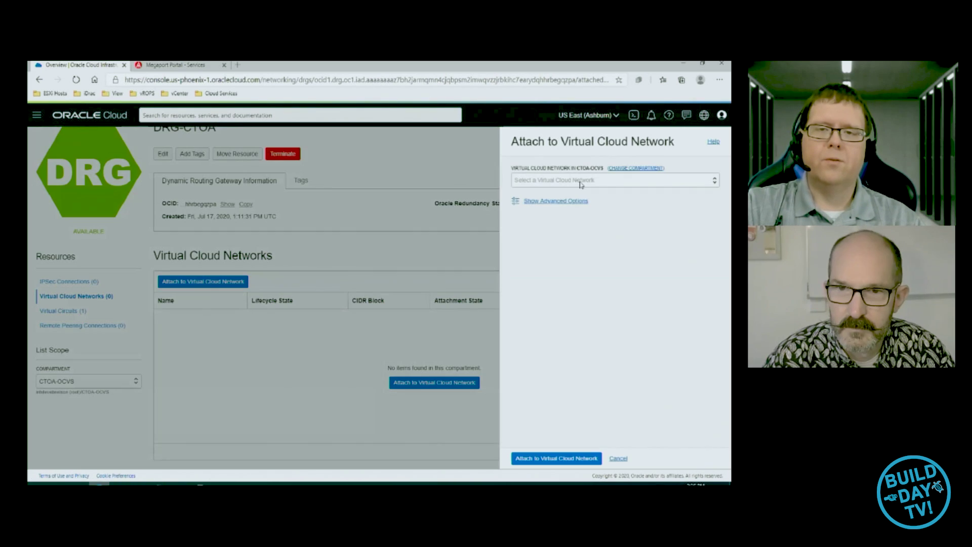
{"action": "left_click", "coordinate": [581, 180]}
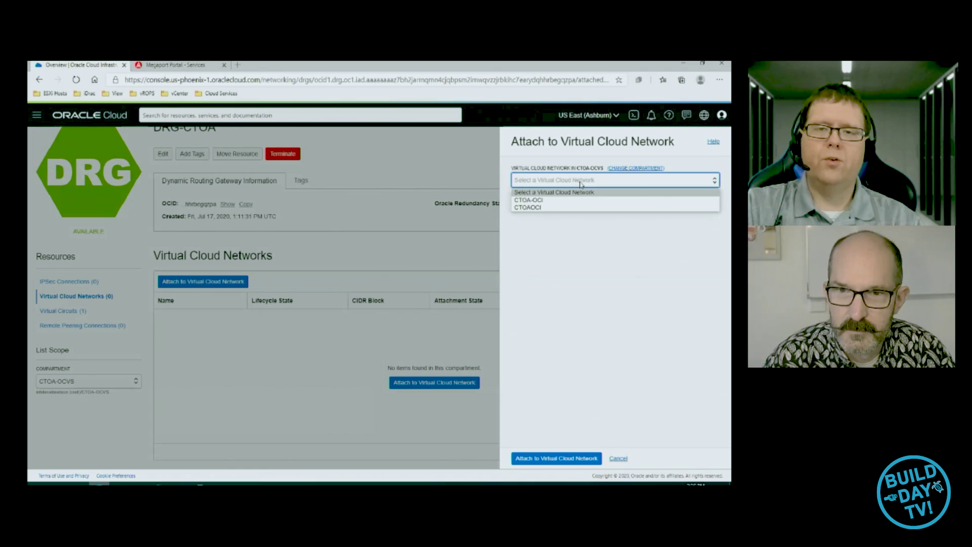
{"action": "left_click", "coordinate": [522, 208]}
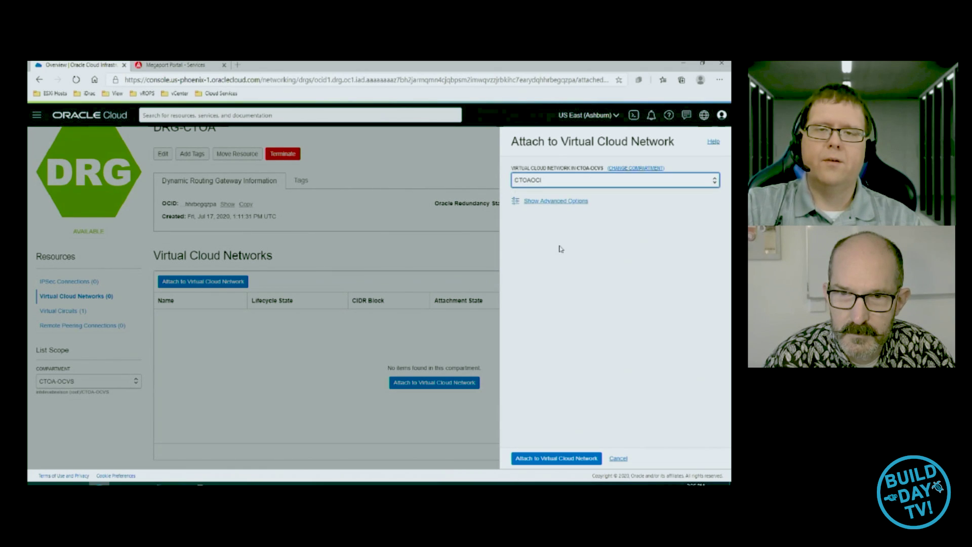
{"action": "left_click", "coordinate": [570, 460]}
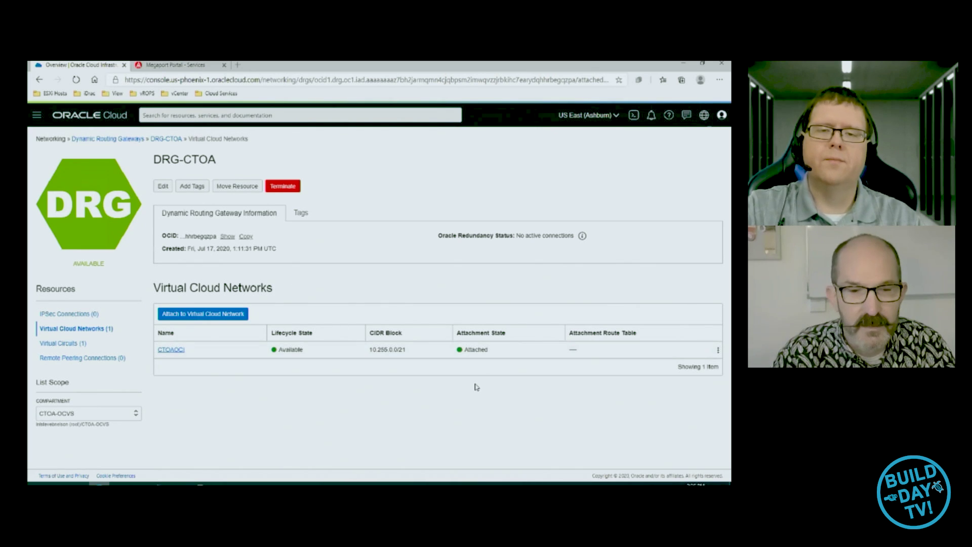
Inspect the details and metrics of the gateway's CTOA-FastConnect virtual circuit
{"action": "left_click", "coordinate": [63, 343]}
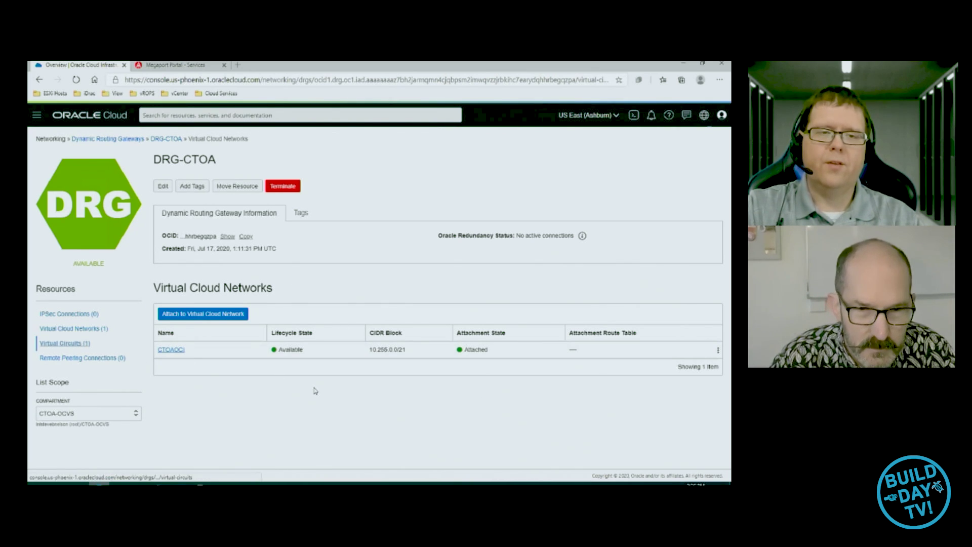
{"action": "left_click", "coordinate": [195, 333]}
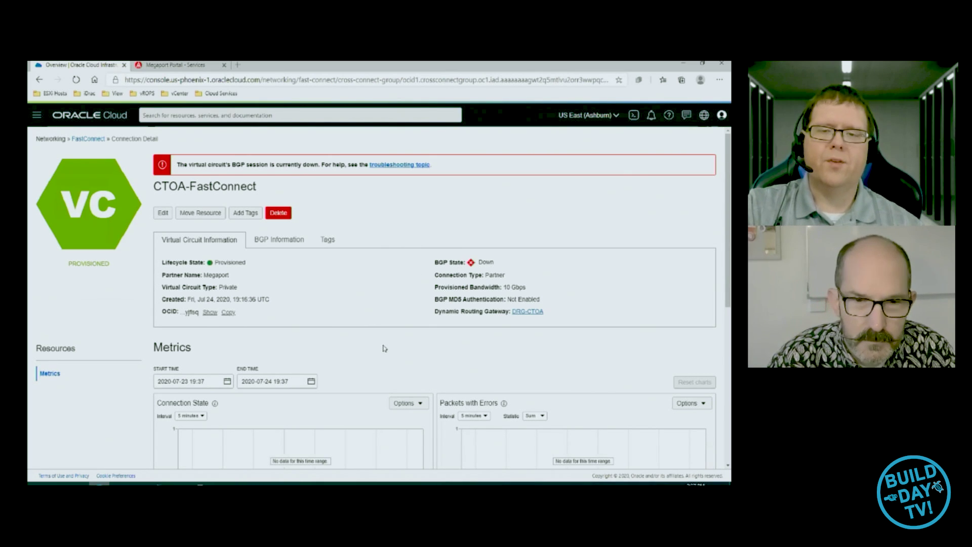
{"action": "scroll", "coordinate": [384, 348], "scroll_direction": "down", "scroll_amount": 6}
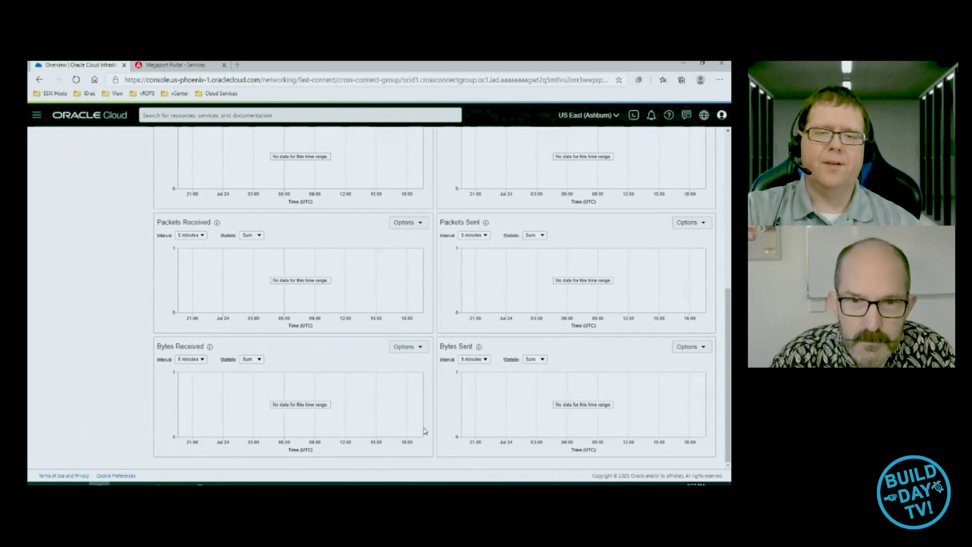
{"action": "scroll", "coordinate": [424, 431], "scroll_direction": "up", "scroll_amount": 6}
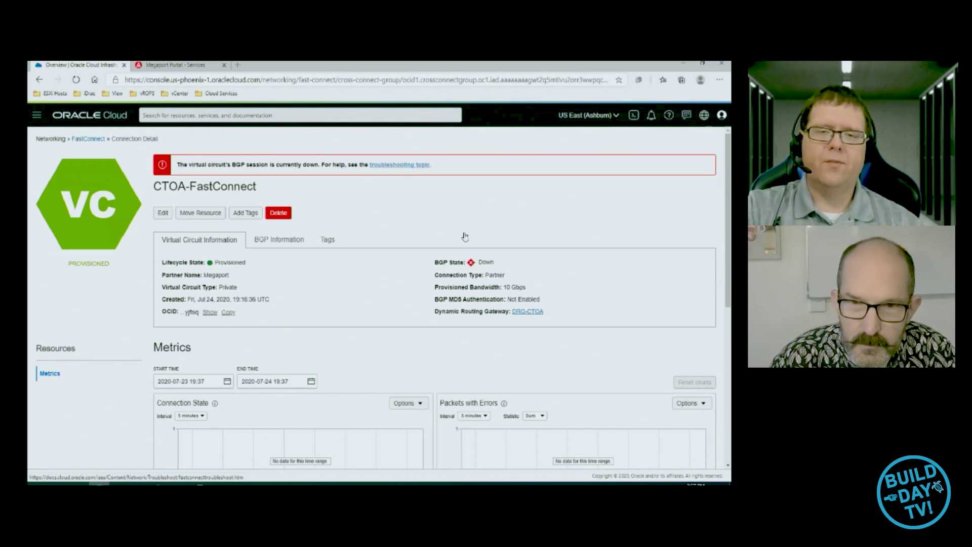
Read the linked FastConnect troubleshooting guidance on a provisioned circuit with its BGP session down, and return to the circuit in the Oracle Cloud console
{"action": "left_click", "coordinate": [414, 165]}
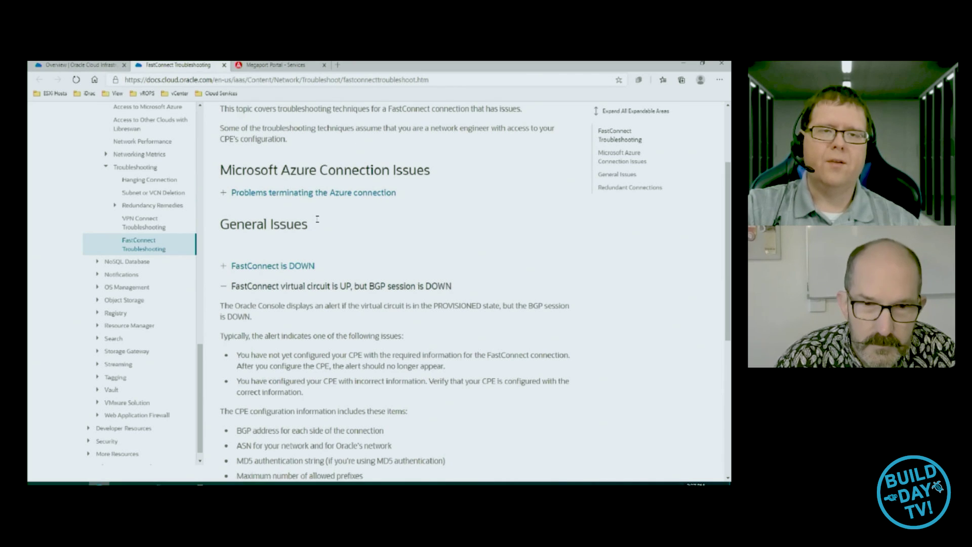
{"action": "scroll", "coordinate": [310, 259], "scroll_direction": "down", "scroll_amount": 2}
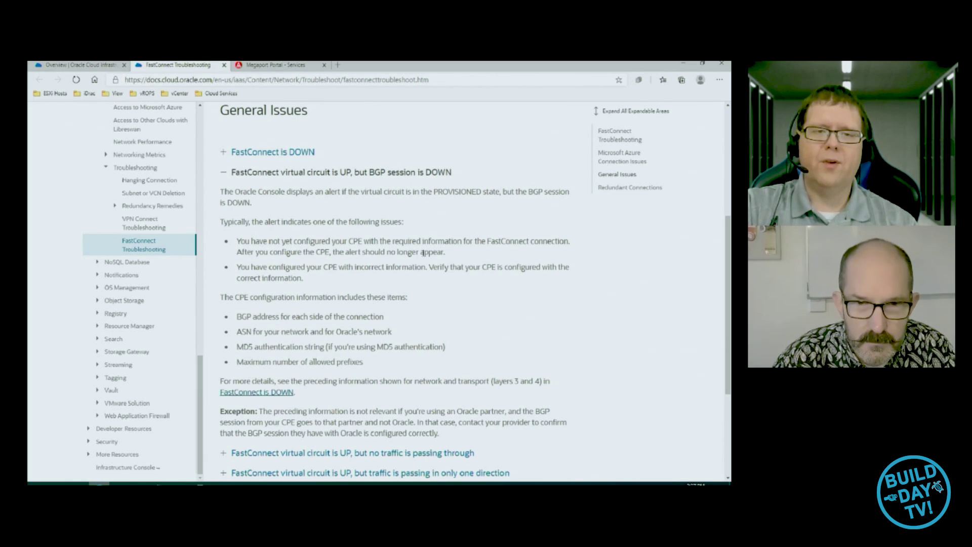
{"action": "scroll", "coordinate": [423, 255], "scroll_direction": "down", "scroll_amount": 3}
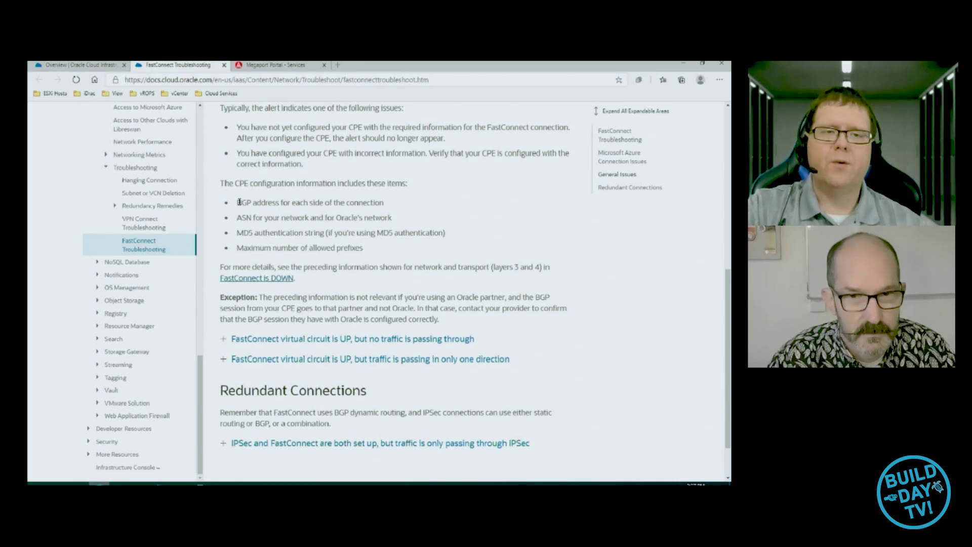
{"action": "left_click_drag", "start_coordinate": [237, 202], "coordinate": [380, 202]}
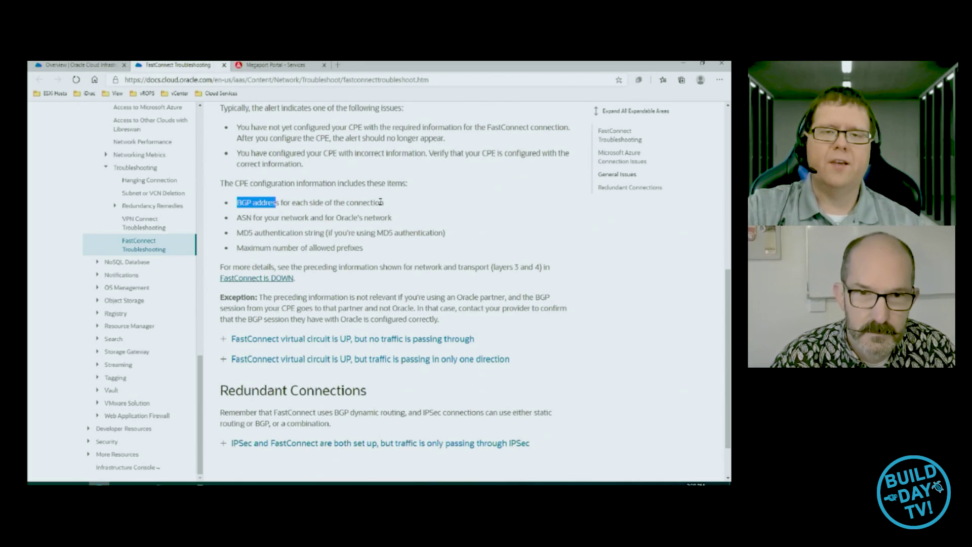
{"action": "left_click", "coordinate": [301, 204]}
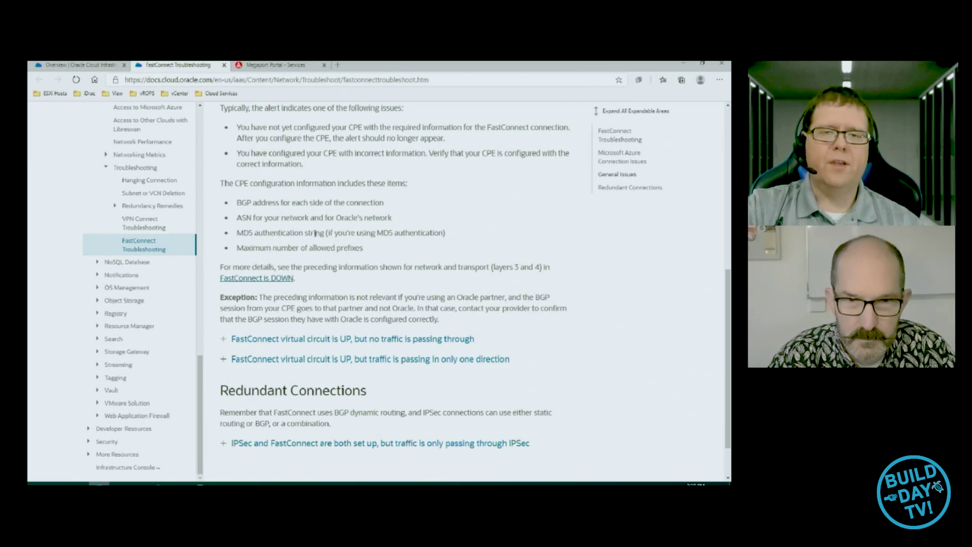
{"action": "scroll", "coordinate": [451, 251], "scroll_direction": "down", "scroll_amount": 2}
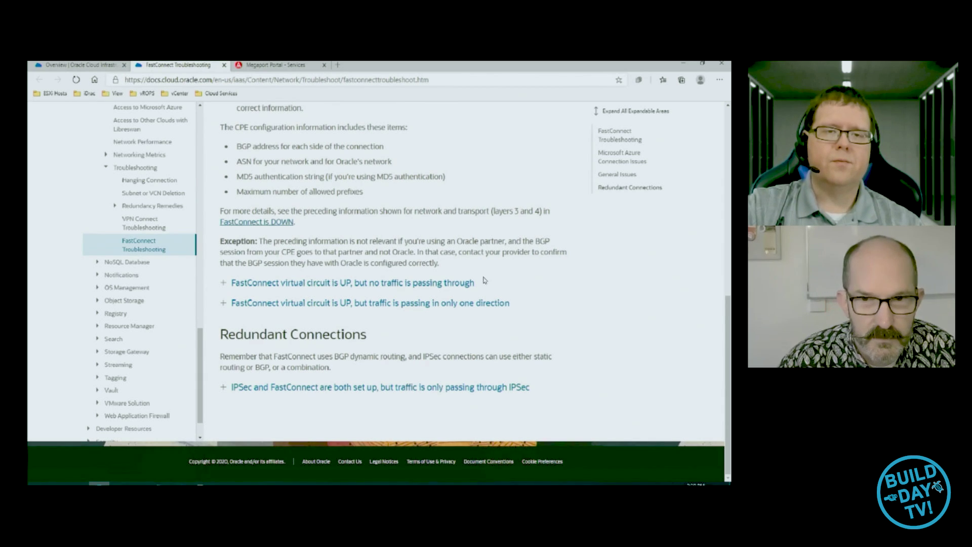
{"action": "left_click", "coordinate": [90, 66]}
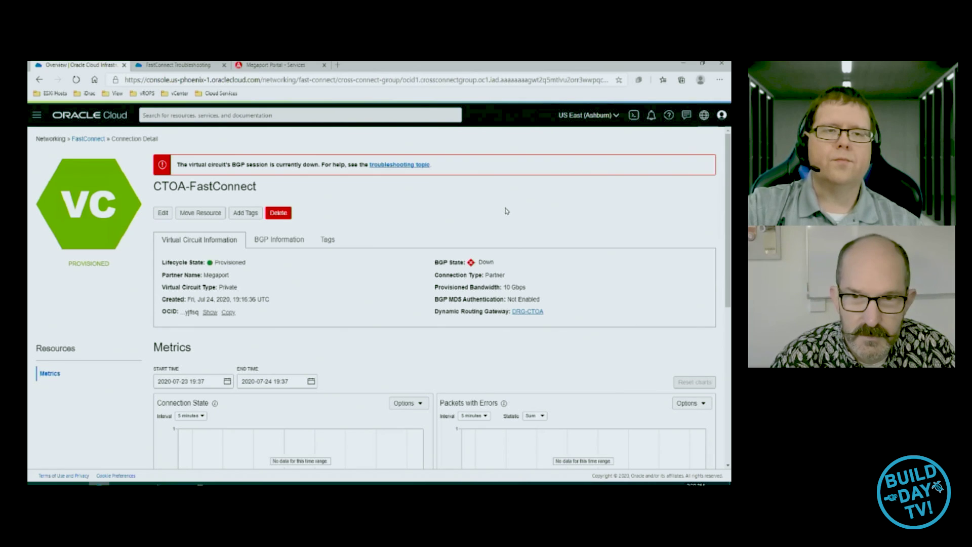
{"action": "left_click", "coordinate": [528, 312]}
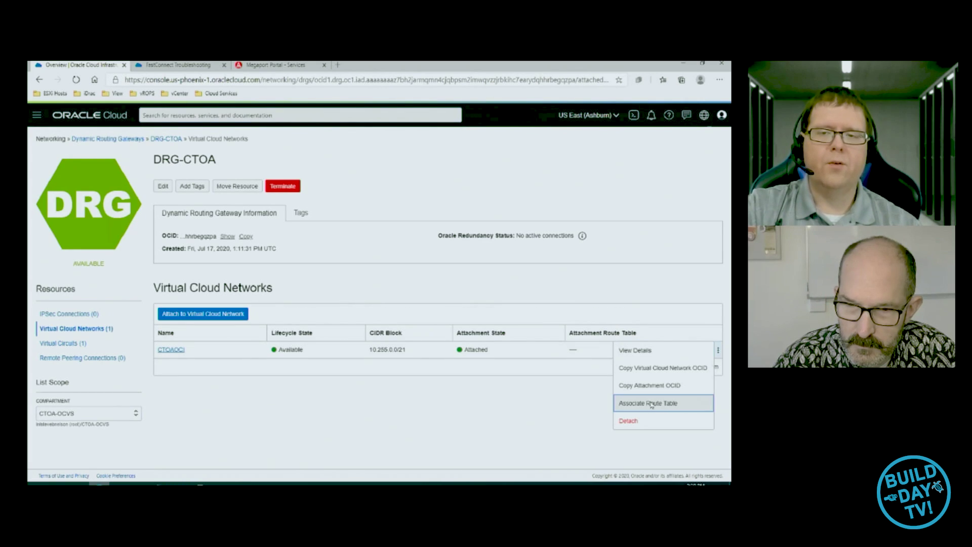
{"action": "left_click", "coordinate": [653, 403]}
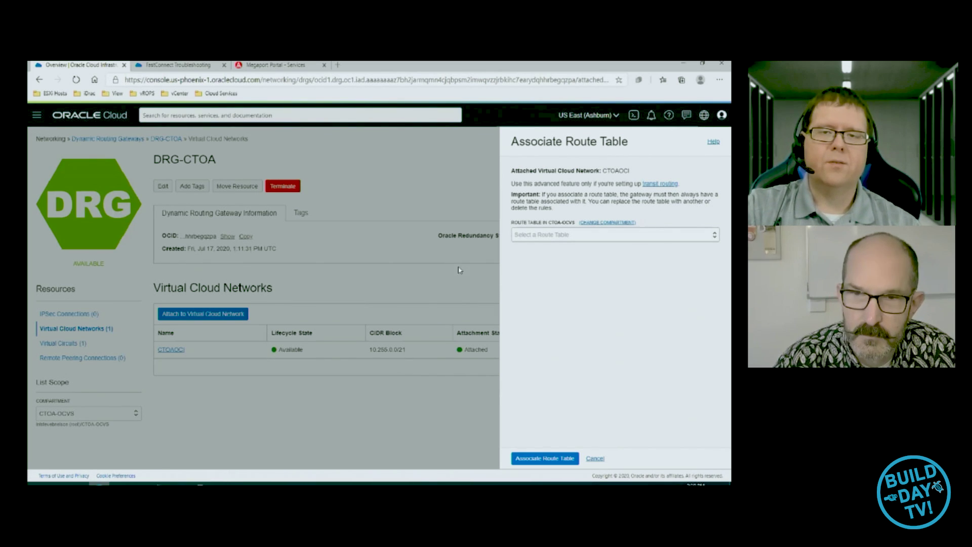
{"action": "left_click", "coordinate": [596, 458]}
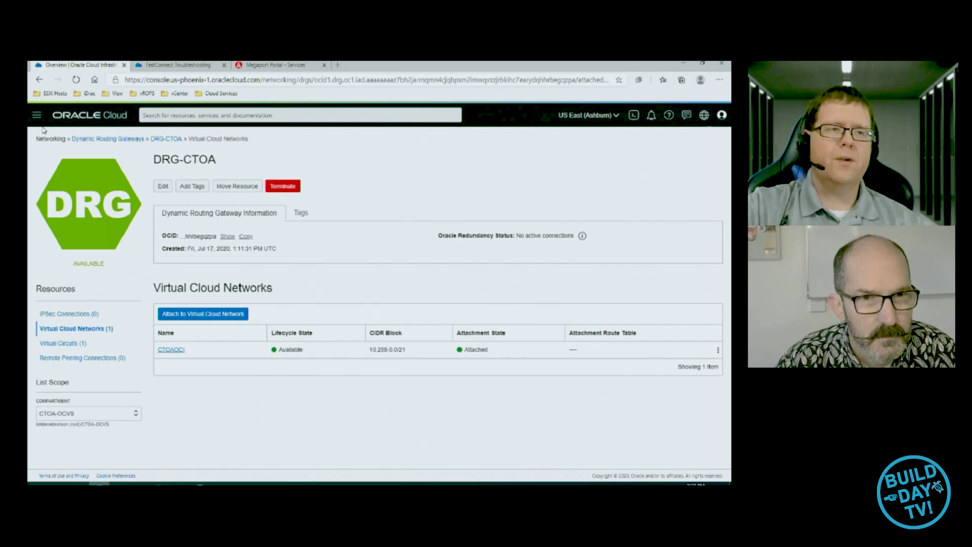
In the default route table for CTOAOCI, start a route rule targeting the Dynamic Routing Gateway with destination CIDR block 10.0.0.0/19
{"action": "left_click", "coordinate": [40, 80]}
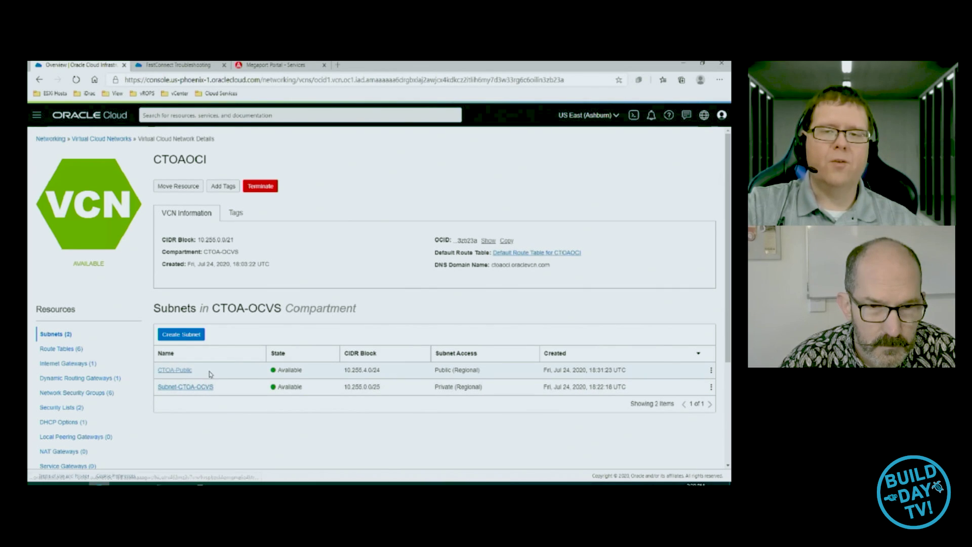
{"action": "left_click", "coordinate": [560, 252]}
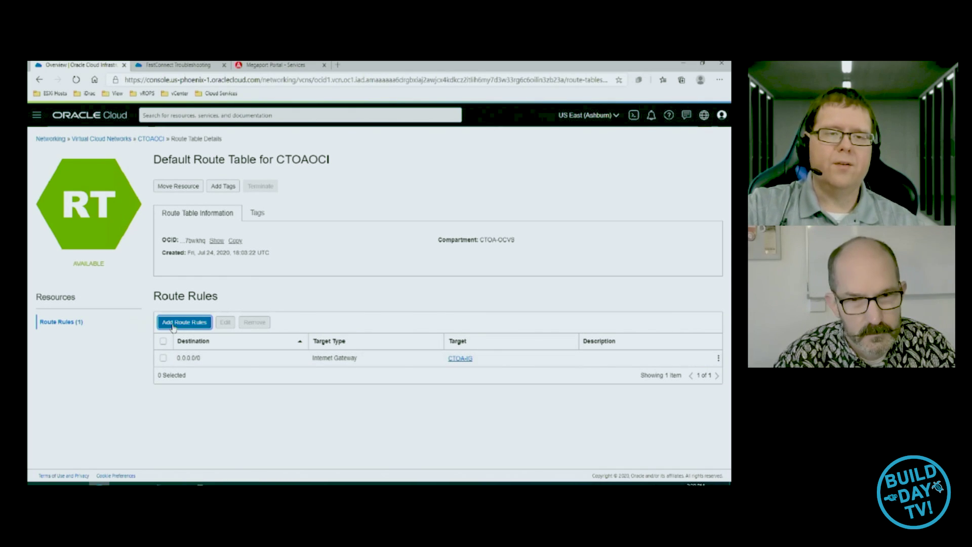
{"action": "left_click", "coordinate": [188, 324]}
{"action": "left_click", "coordinate": [557, 250]}
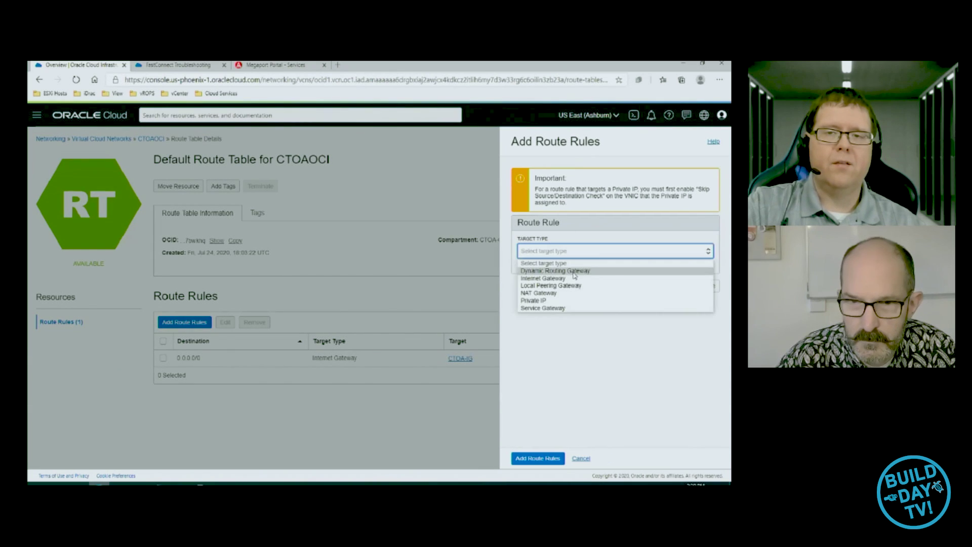
{"action": "left_click", "coordinate": [552, 269]}
{"action": "left_click", "coordinate": [557, 280]}
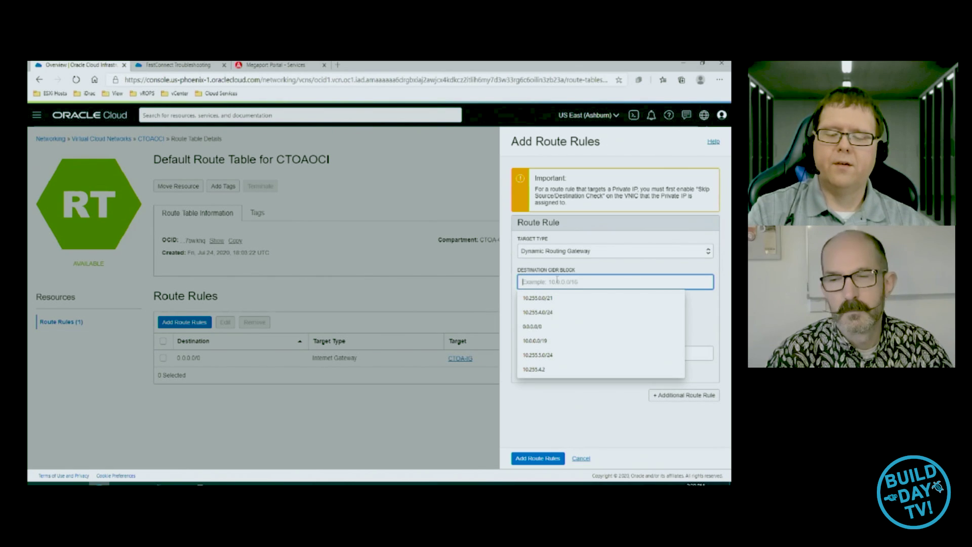
{"action": "type", "text": "10.0.0.0/19"}
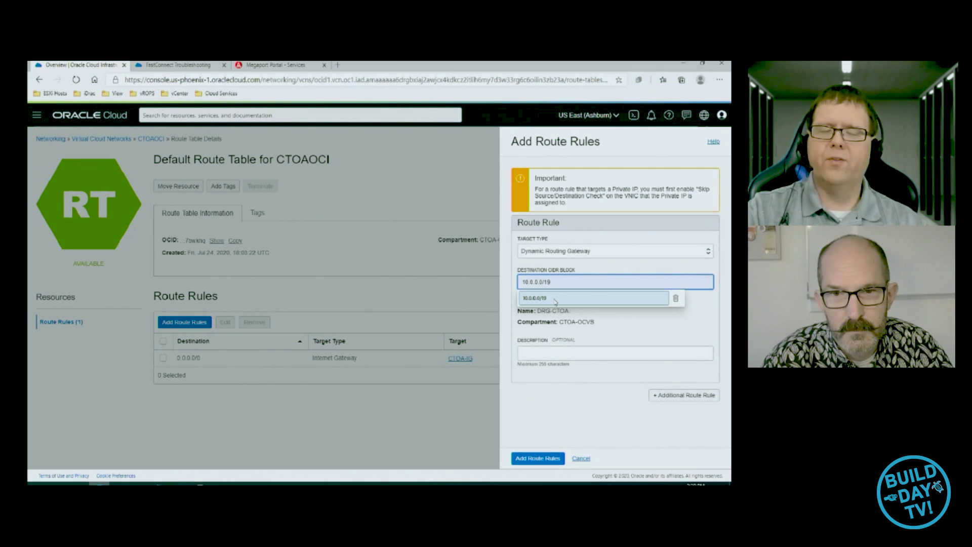
{"action": "left_click", "coordinate": [555, 299]}
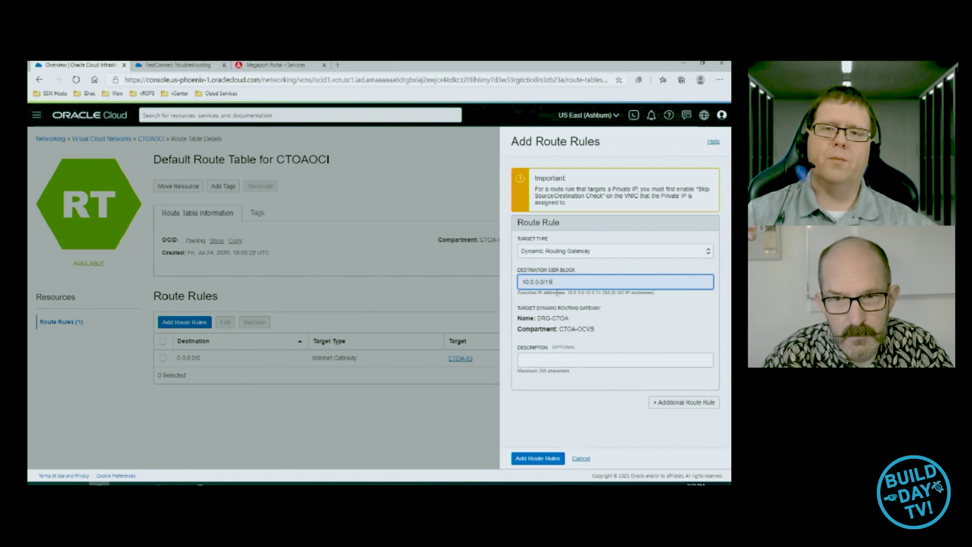
Describe the new route rule as "Fastconnect to Chi" and add it to the route table
{"action": "left_click", "coordinate": [575, 360]}
{"action": "type", "text": "Fastconnect to Chi"}
{"action": "left_click", "coordinate": [556, 457]}
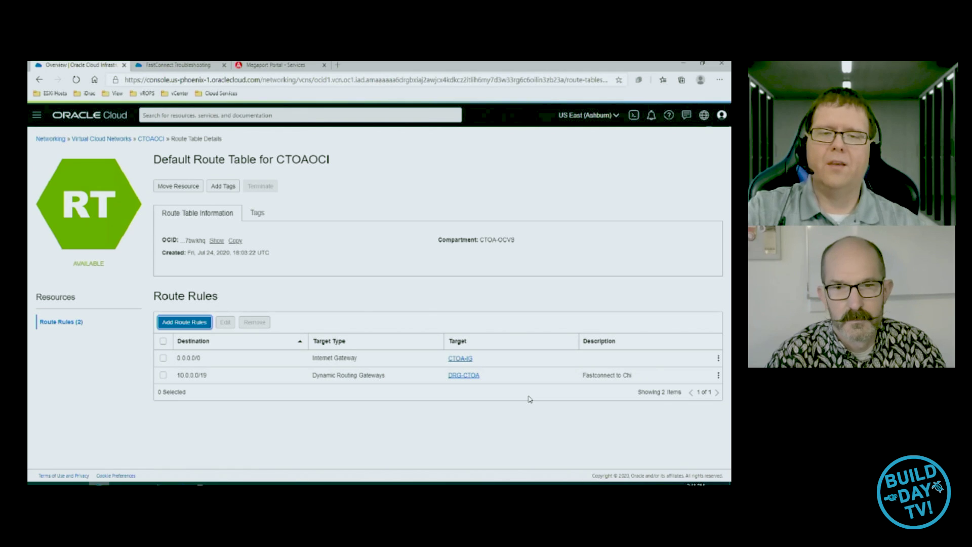
Set the Fastconnect to Chi rule's destination CIDR block to 10.0.0.0/9 and save the rule
{"action": "left_click", "coordinate": [718, 378]}
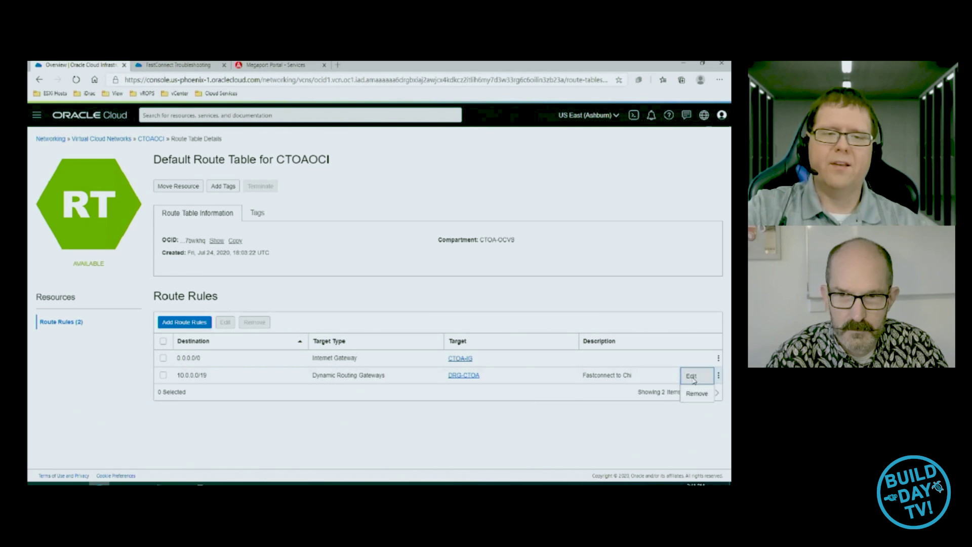
{"action": "left_click", "coordinate": [692, 376]}
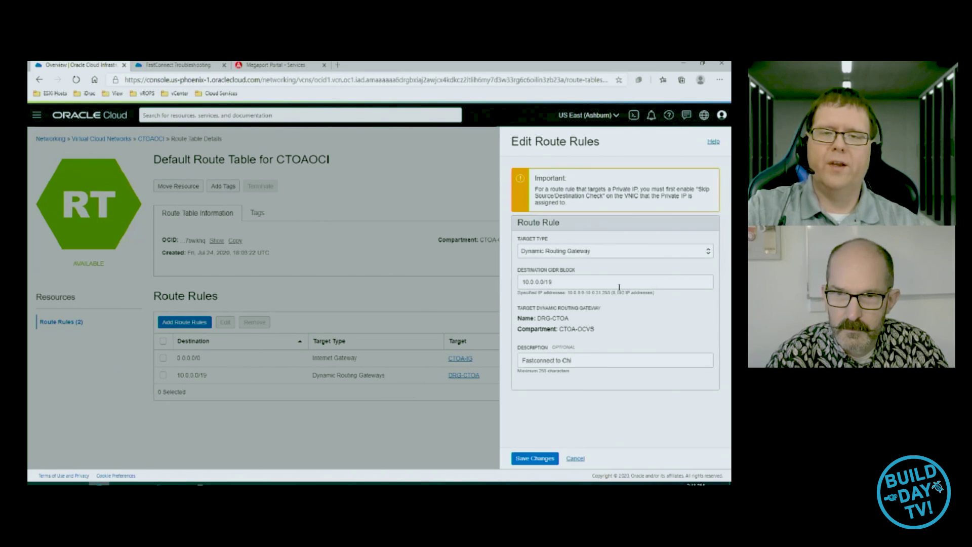
{"action": "left_click", "coordinate": [561, 284]}
{"action": "key", "text": "Left"}
{"action": "key", "text": "BackSpace"}
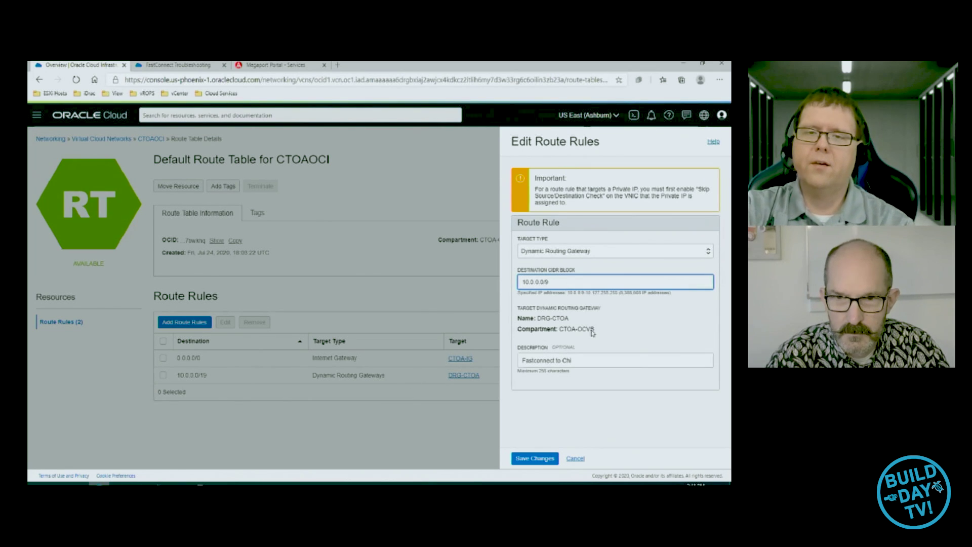
{"action": "key", "text": "Return"}
Check the 10.0.0.0/9 address range in the CIDR tool saved under Helpful Links, close the troubleshooting page and return to the route table
{"action": "left_click", "coordinate": [339, 66]}
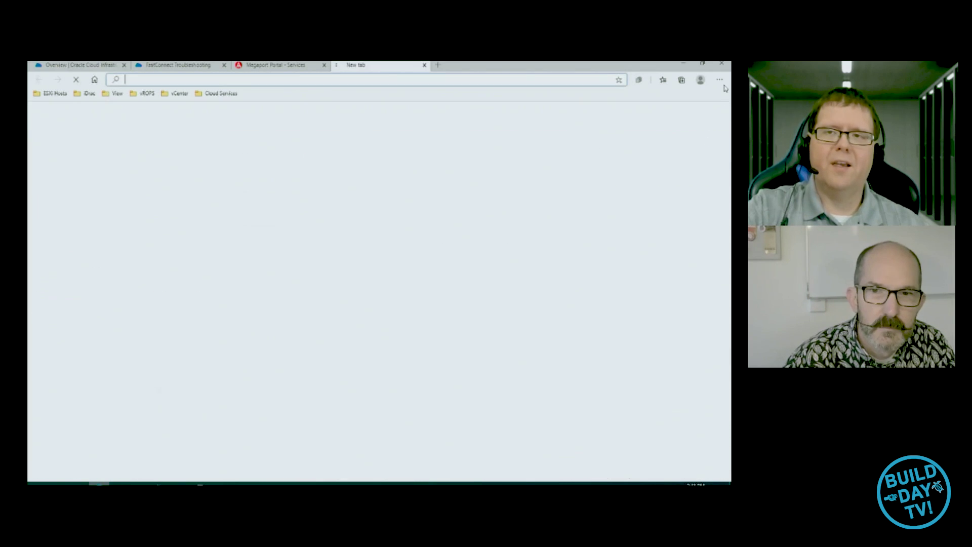
{"action": "left_click", "coordinate": [721, 81]}
{"action": "left_click", "coordinate": [681, 79]}
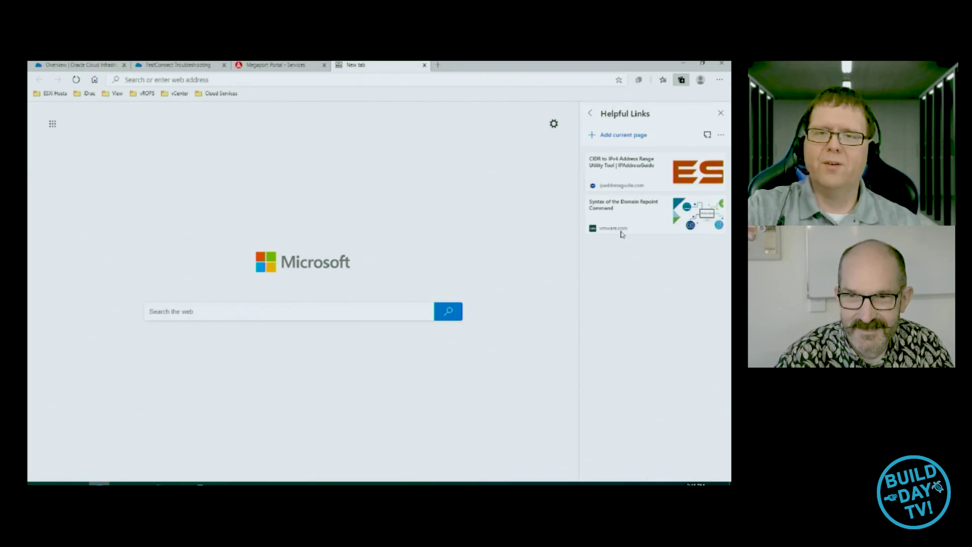
{"action": "left_click", "coordinate": [622, 164]}
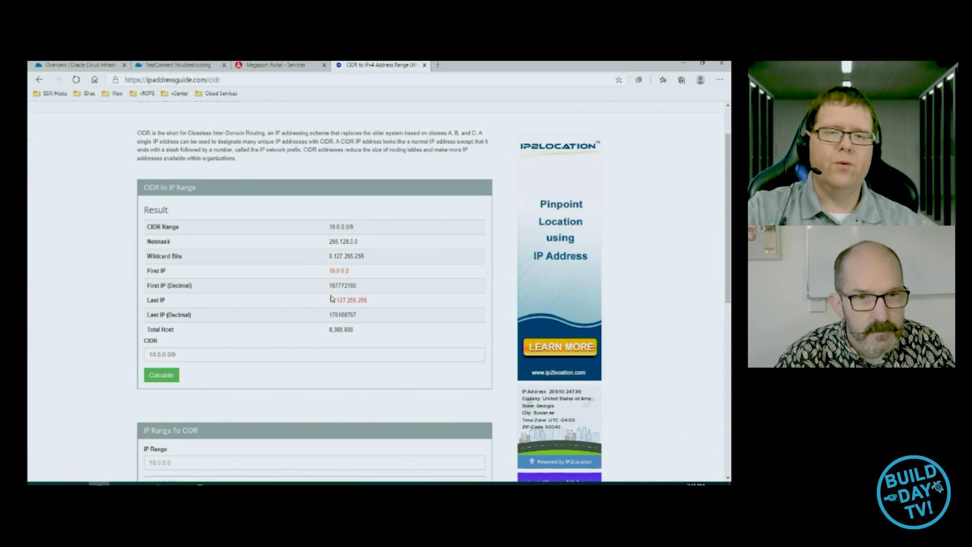
{"action": "double_click", "coordinate": [339, 302]}
{"action": "left_click", "coordinate": [414, 314]}
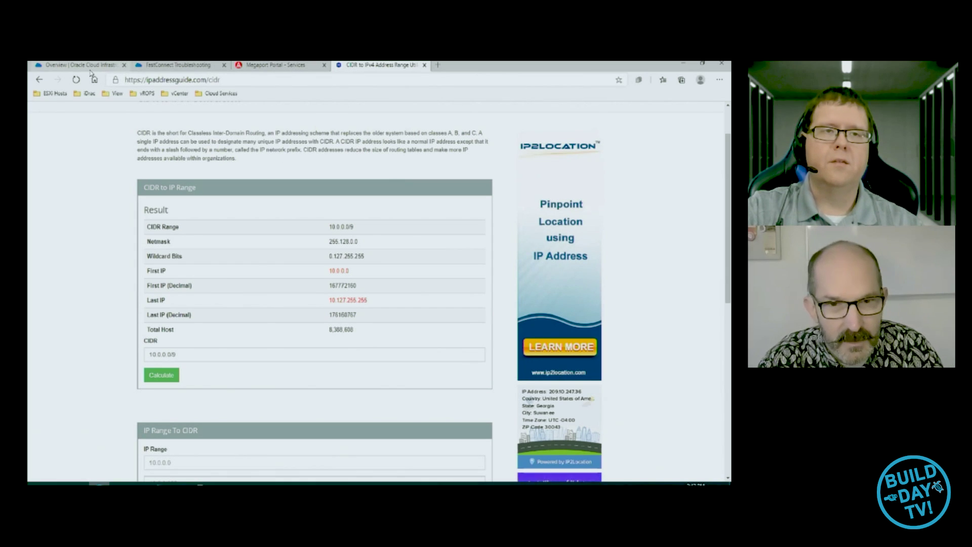
{"action": "left_click", "coordinate": [223, 65]}
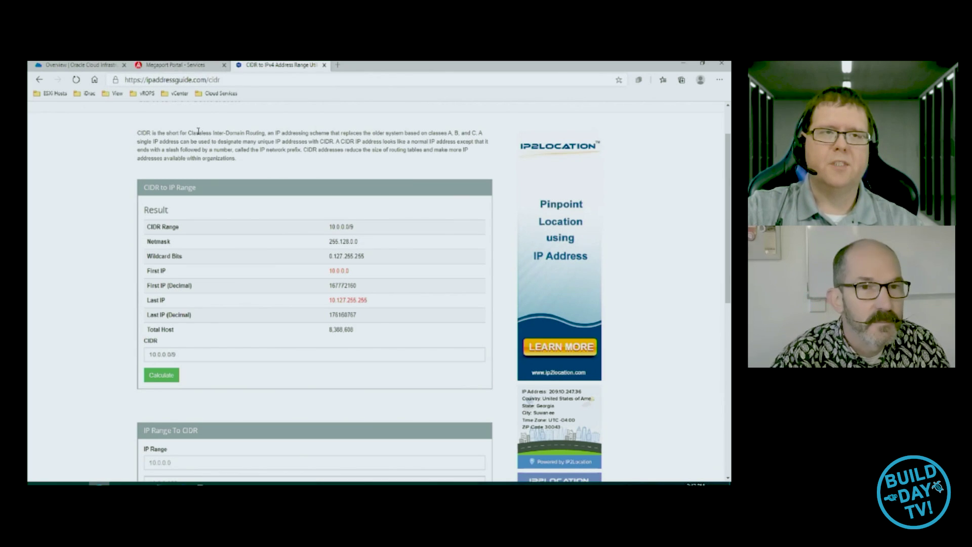
{"action": "left_click", "coordinate": [59, 69]}
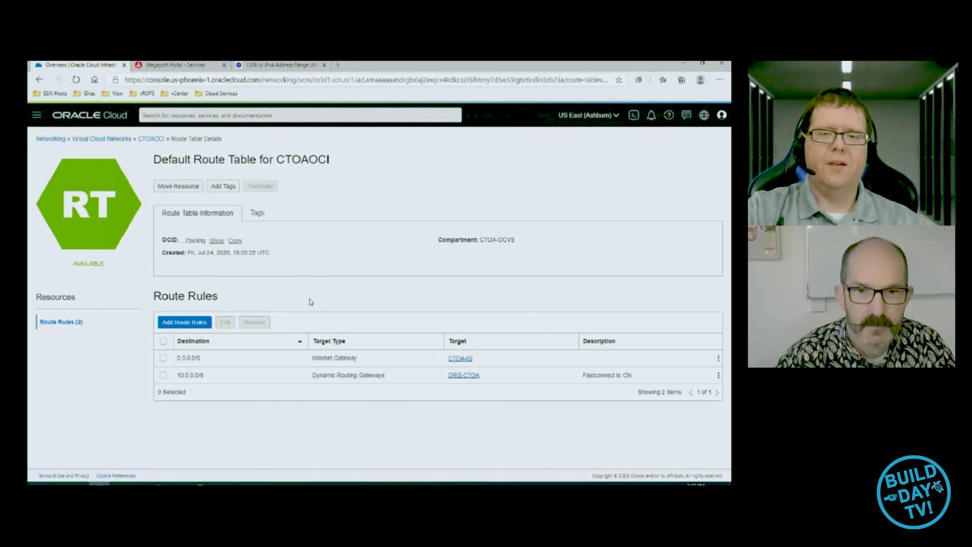
Review the CTOA-FastConnect virtual circuit's details in Oracle Cloud and dismiss the COVID-19 notice
{"action": "left_click", "coordinate": [36, 115]}
{"action": "mouse_move", "coordinate": [56, 210]}
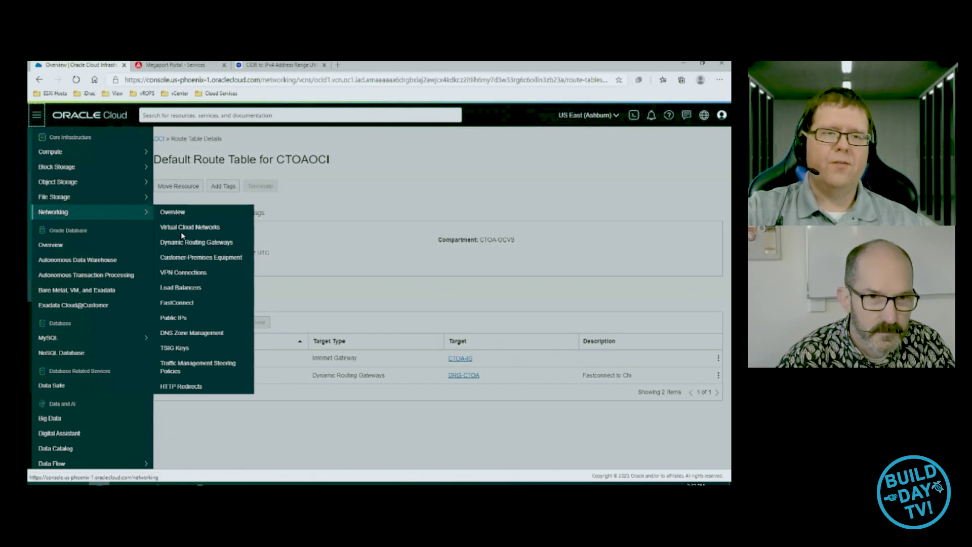
{"action": "left_click", "coordinate": [169, 299]}
{"action": "left_click", "coordinate": [181, 229]}
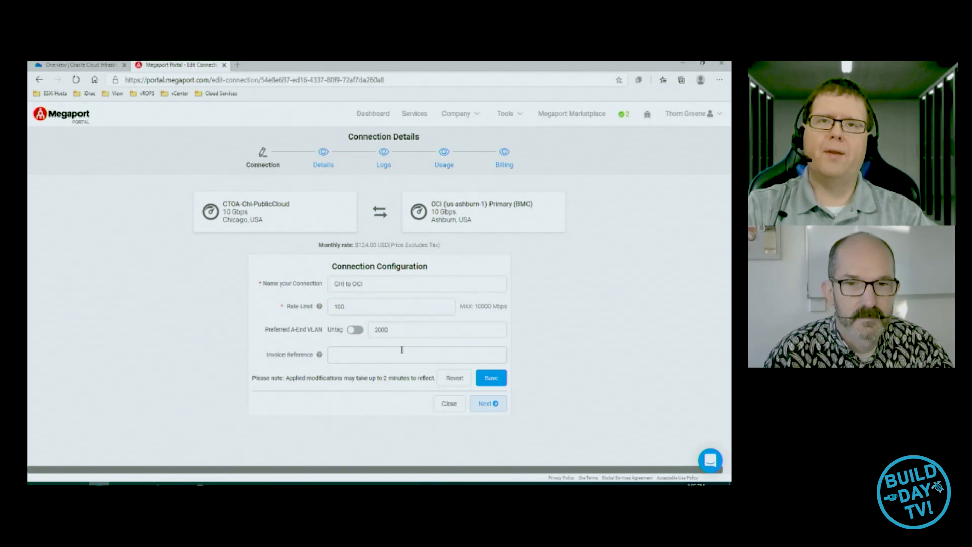
{"action": "left_click", "coordinate": [89, 69]}
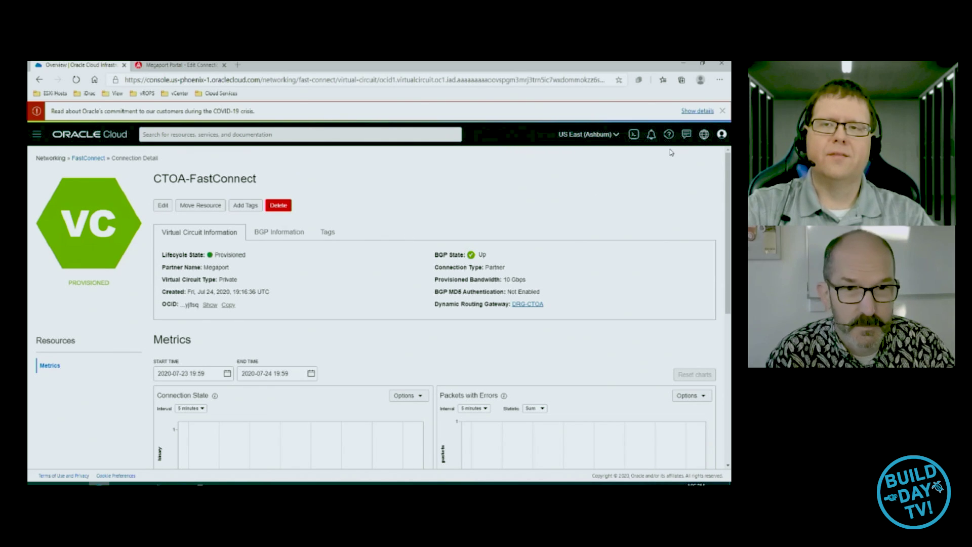
{"action": "left_click", "coordinate": [722, 110]}
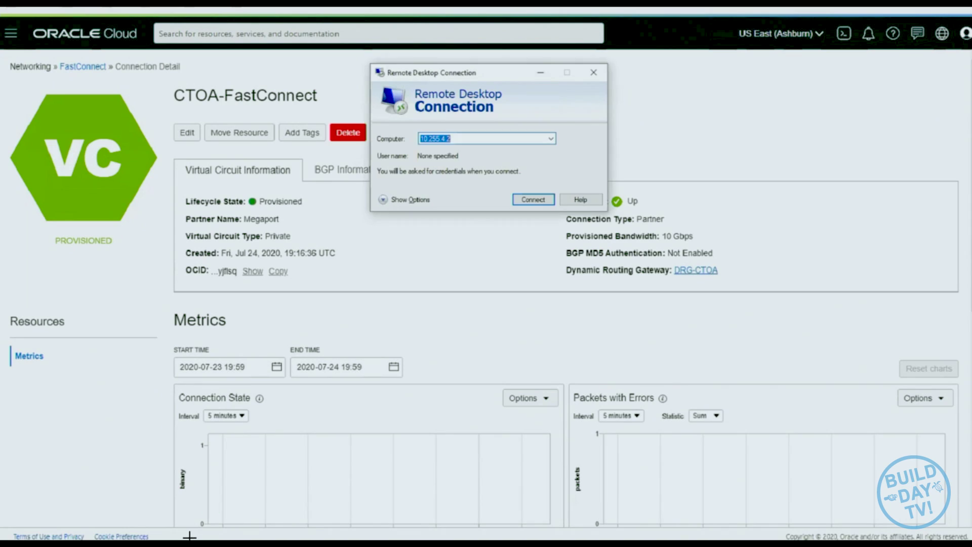
In Remote Desktop Connection, set the computer to 10.255.4.2 and start the connection
{"action": "left_click", "coordinate": [441, 137]}
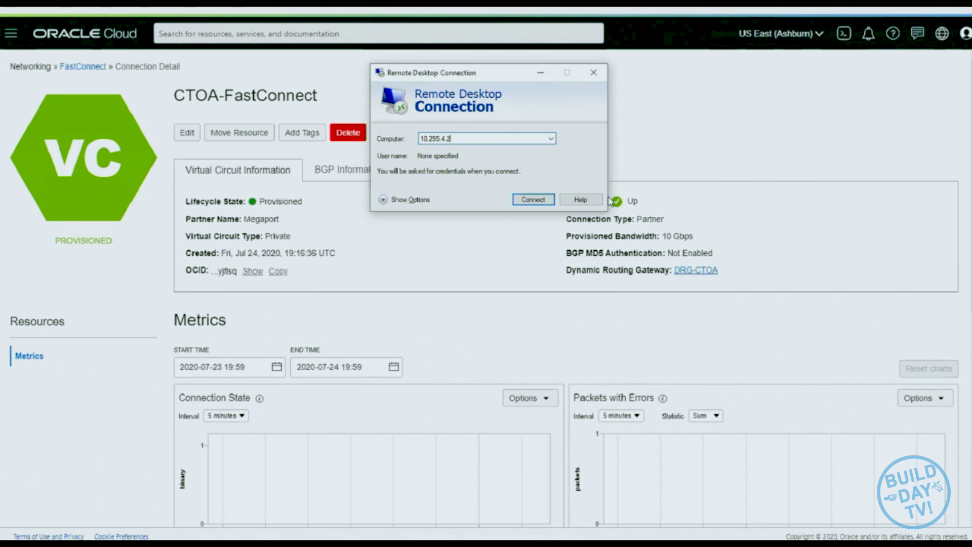
{"action": "left_click", "coordinate": [551, 140]}
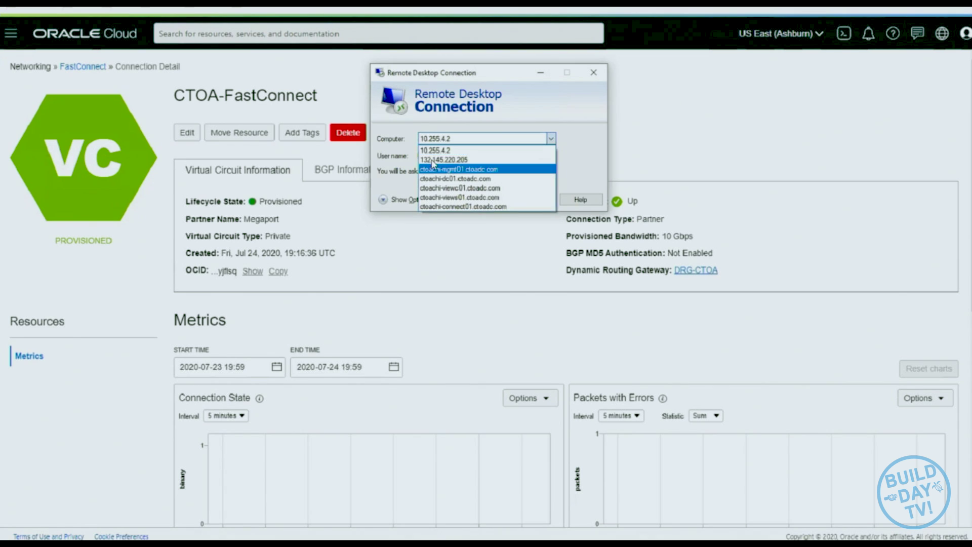
{"action": "left_click", "coordinate": [432, 159]}
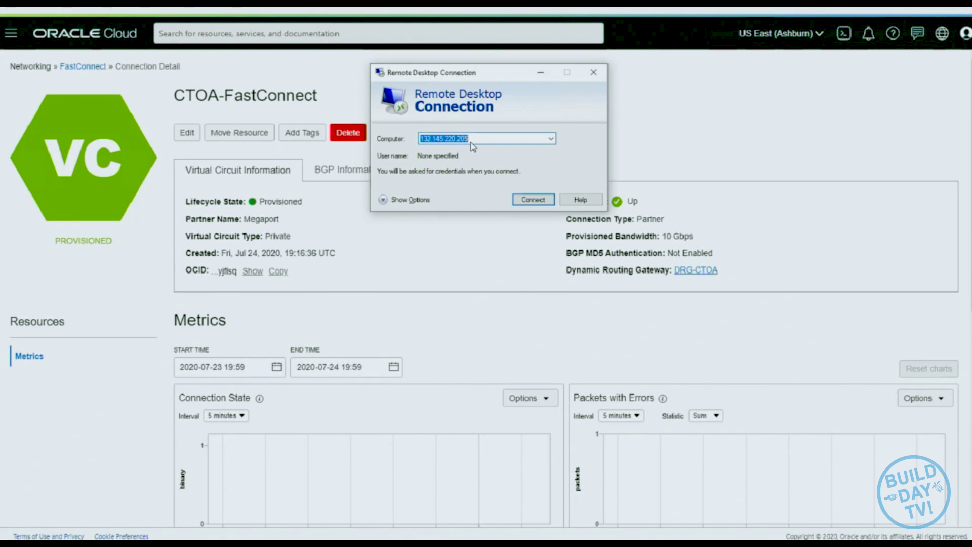
{"action": "type", "text": "10.255.4.2"}
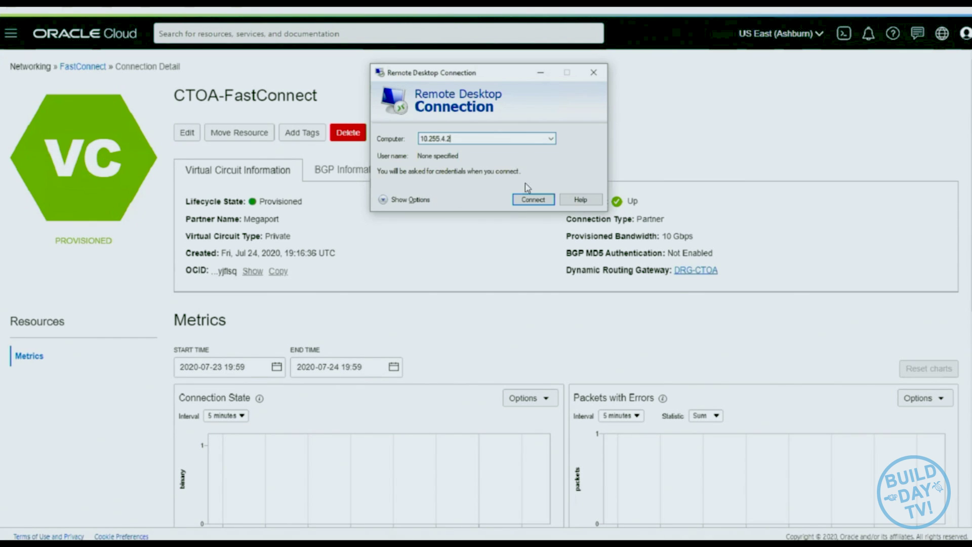
{"action": "left_click", "coordinate": [528, 198]}
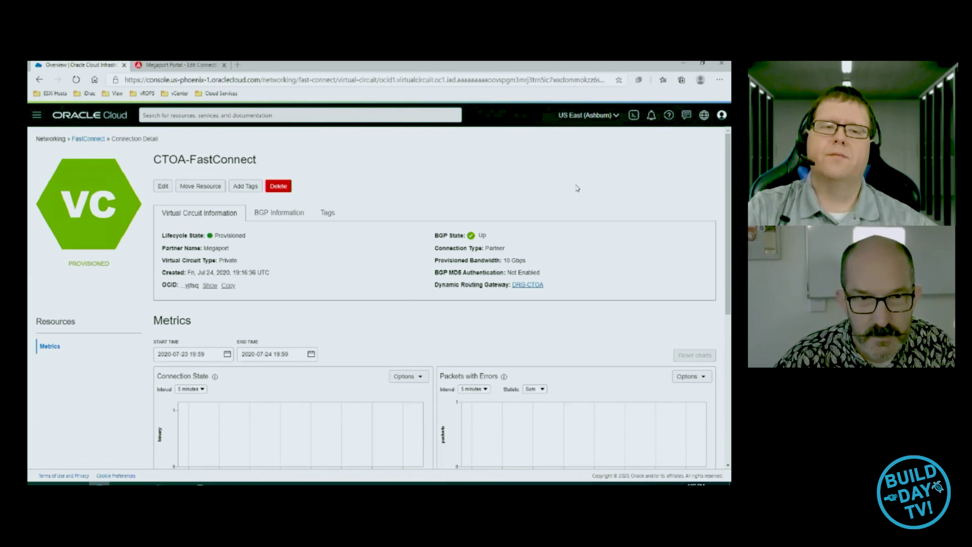
Open the CTOAOCI virtual cloud network in Oracle Cloud, review the rules of its default route table, and return to its route tables
{"action": "left_click", "coordinate": [37, 115]}
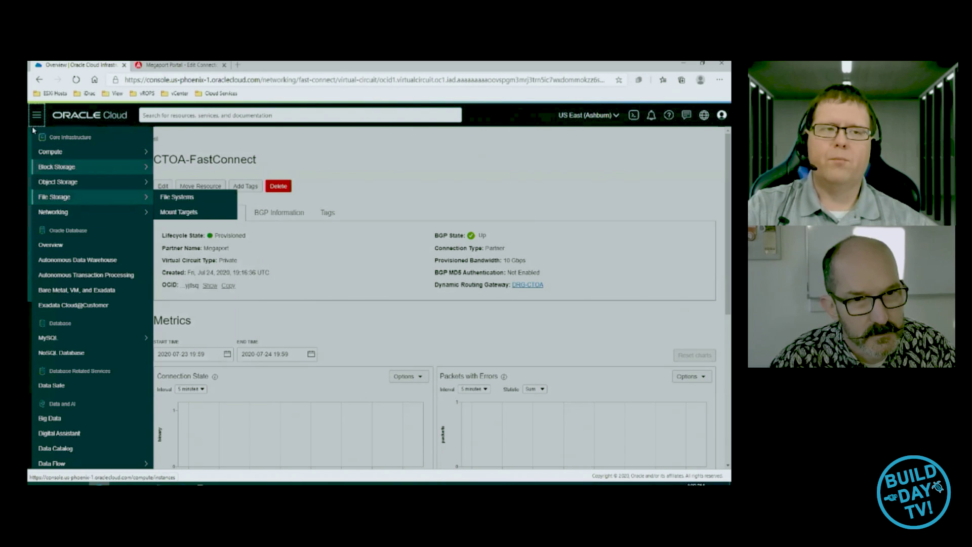
{"action": "mouse_move", "coordinate": [69, 212]}
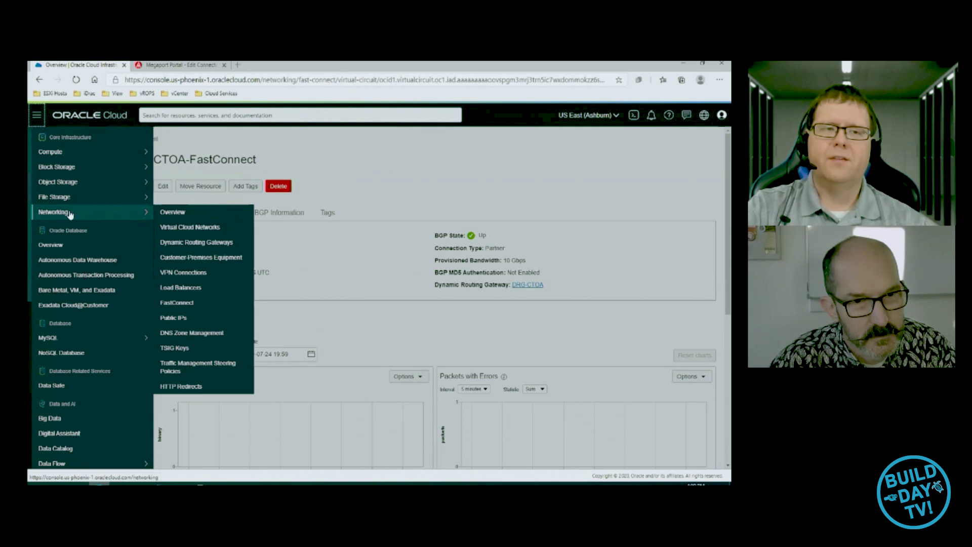
{"action": "left_click", "coordinate": [215, 228]}
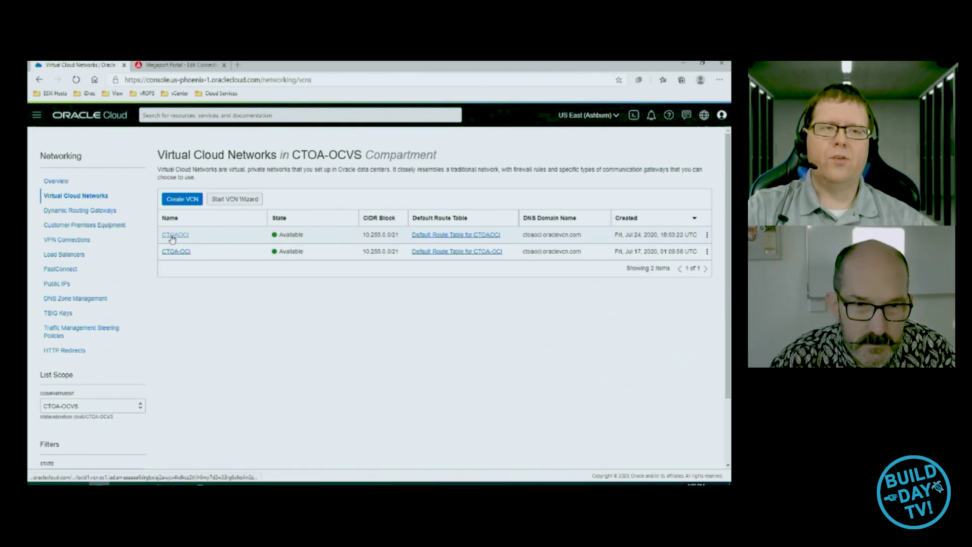
{"action": "left_click", "coordinate": [172, 238]}
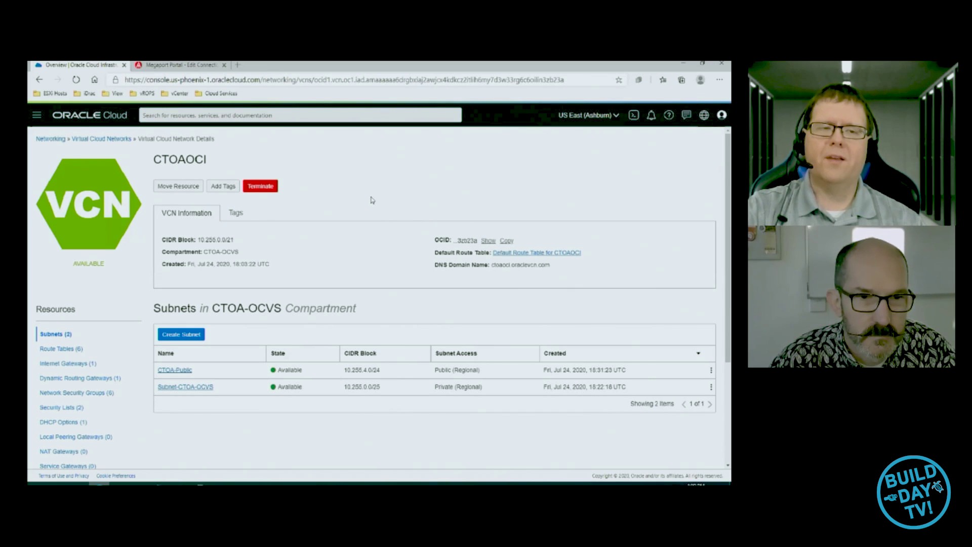
{"action": "scroll", "coordinate": [304, 258], "scroll_direction": "down", "scroll_amount": 2}
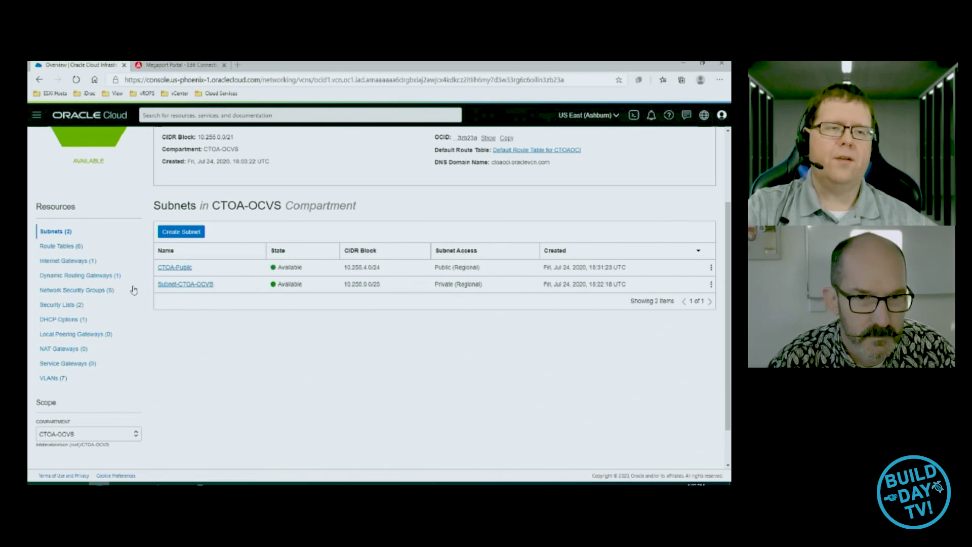
{"action": "left_click", "coordinate": [62, 246]}
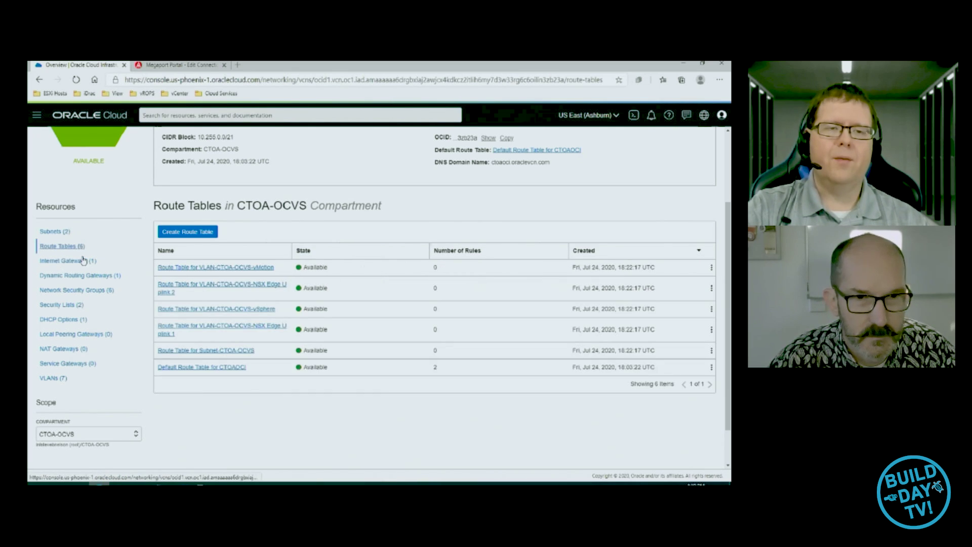
{"action": "left_click", "coordinate": [170, 367]}
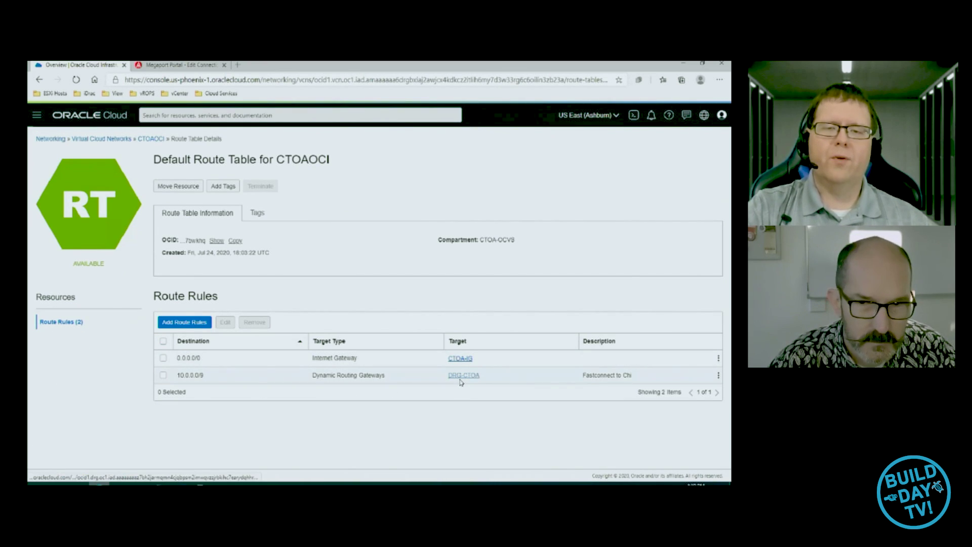
{"action": "left_click", "coordinate": [39, 81]}
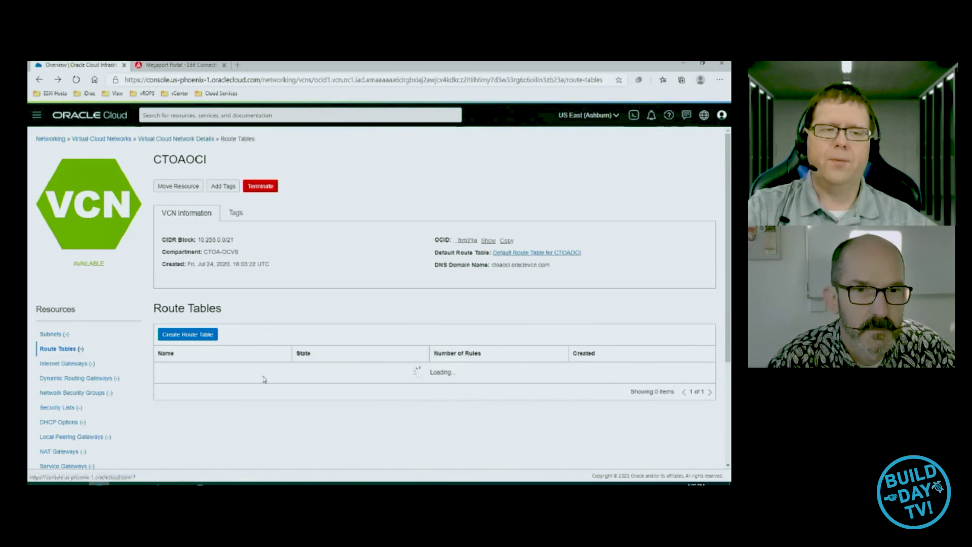
Open the default security list for CTOAOCI and review its ingress rules
{"action": "scroll", "coordinate": [98, 360], "scroll_direction": "down", "scroll_amount": 1}
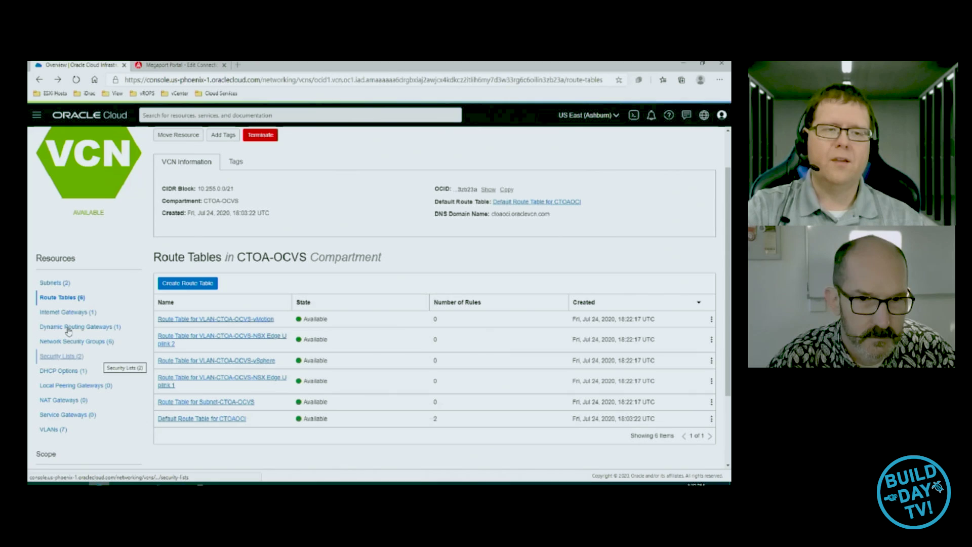
{"action": "scroll", "coordinate": [94, 369], "scroll_direction": "down", "scroll_amount": 1}
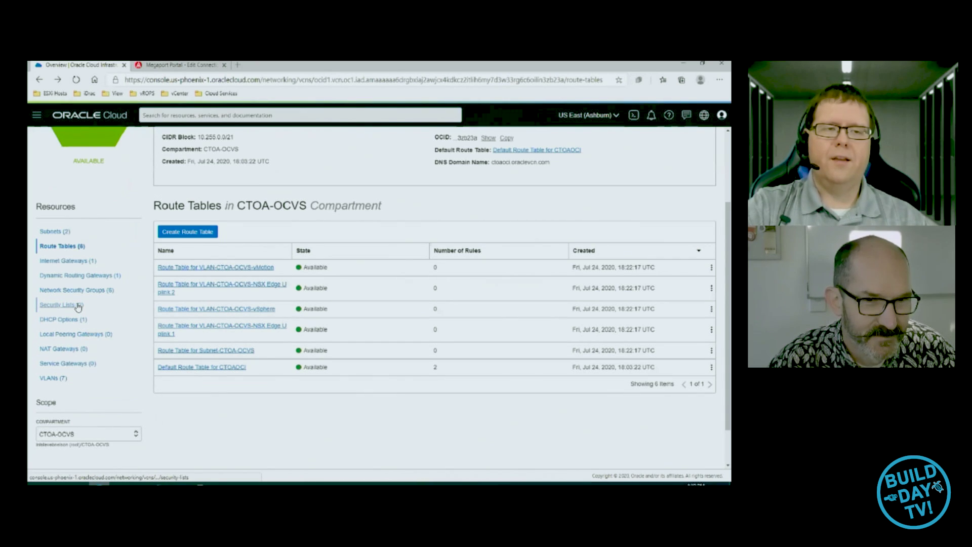
{"action": "left_click", "coordinate": [75, 306]}
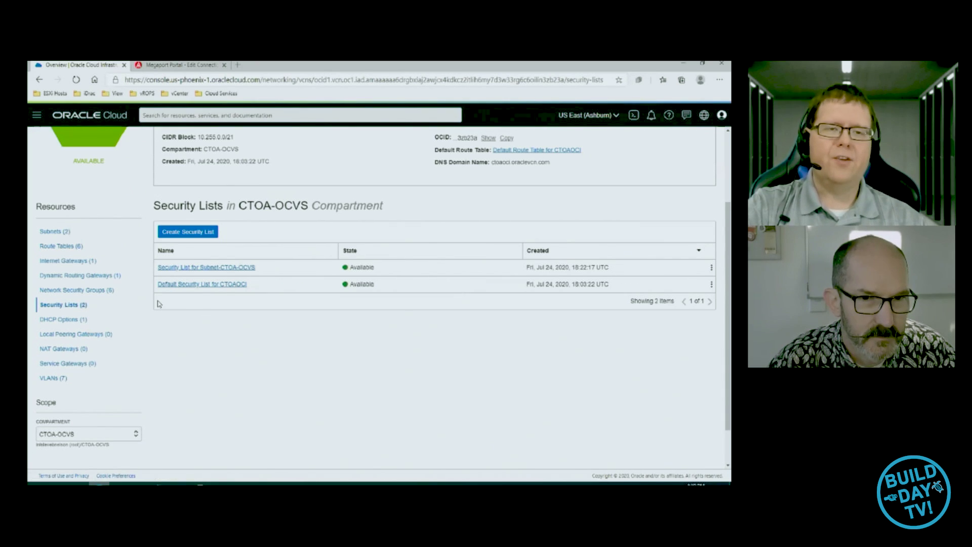
{"action": "left_click", "coordinate": [184, 284]}
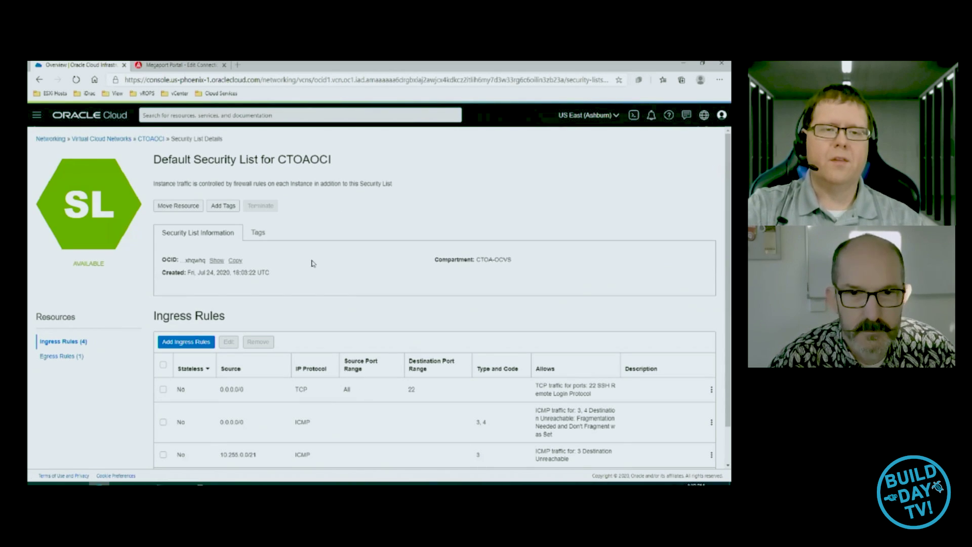
{"action": "scroll", "coordinate": [309, 317], "scroll_direction": "down", "scroll_amount": 1}
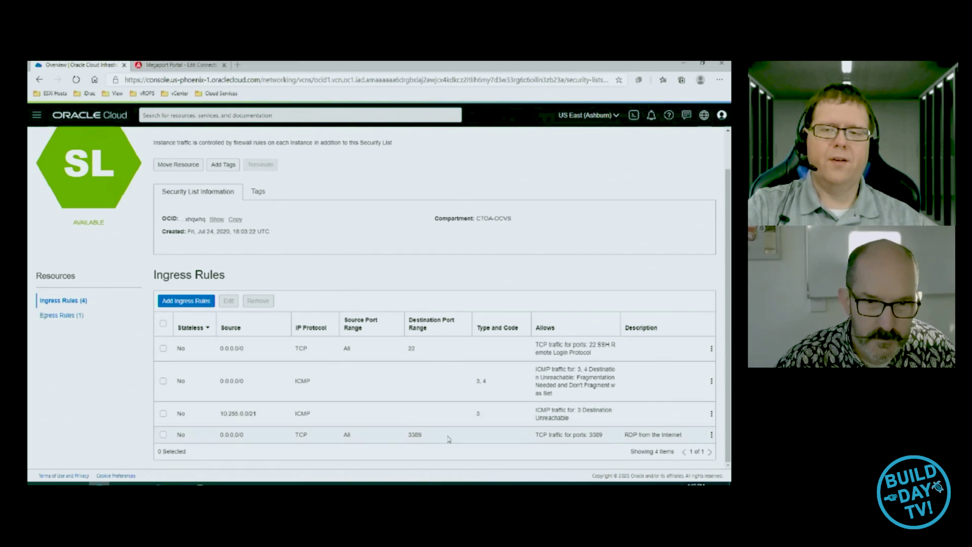
Edit the TCP ingress rule for port 3389 and set its source CIDR to 10.0.0.0/9
{"action": "left_click", "coordinate": [712, 436]}
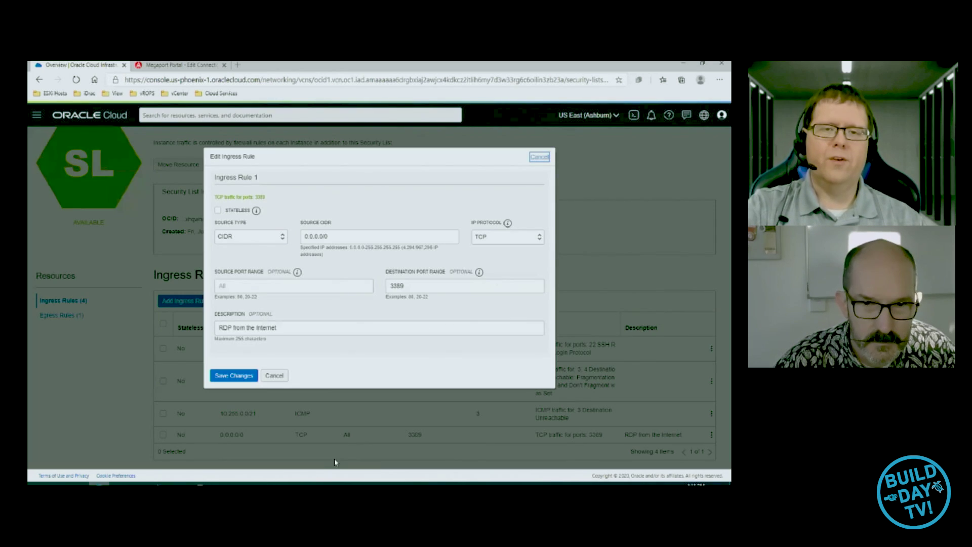
{"action": "key", "text": "Escape"}
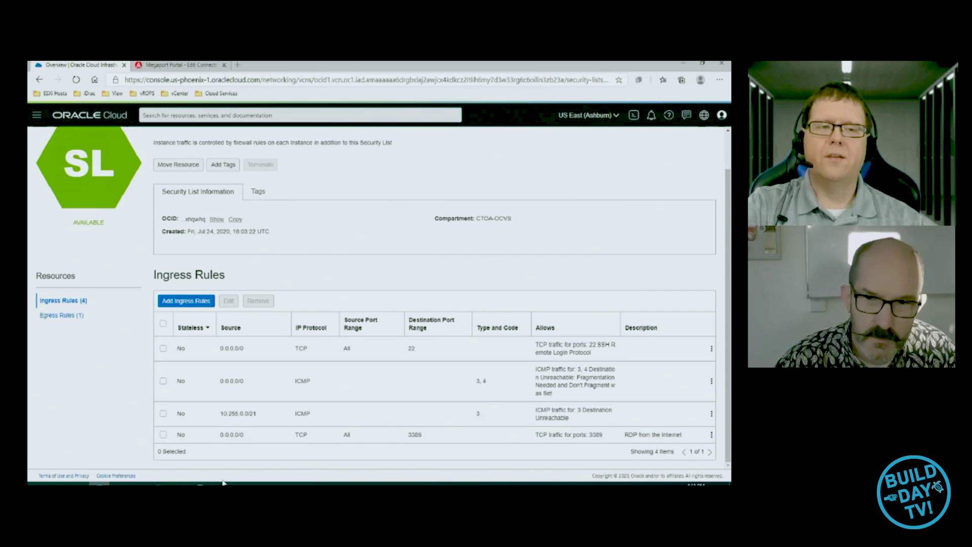
{"action": "left_click", "coordinate": [712, 435]}
{"action": "left_click", "coordinate": [686, 435]}
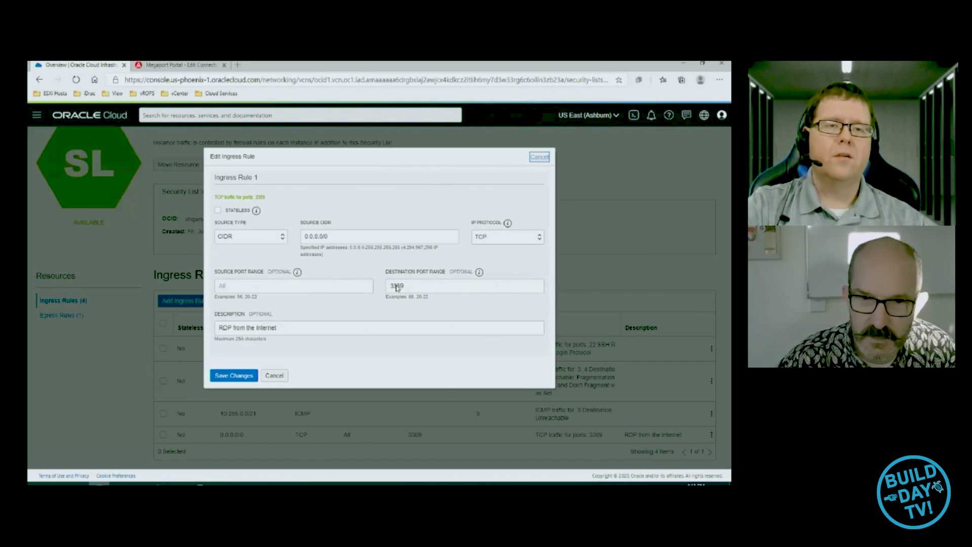
{"action": "left_click", "coordinate": [306, 236]}
{"action": "type", "text": "1"}
{"action": "left_click", "coordinate": [332, 236]}
{"action": "key", "text": "BackSpace"}
{"action": "type", "text": "9"}
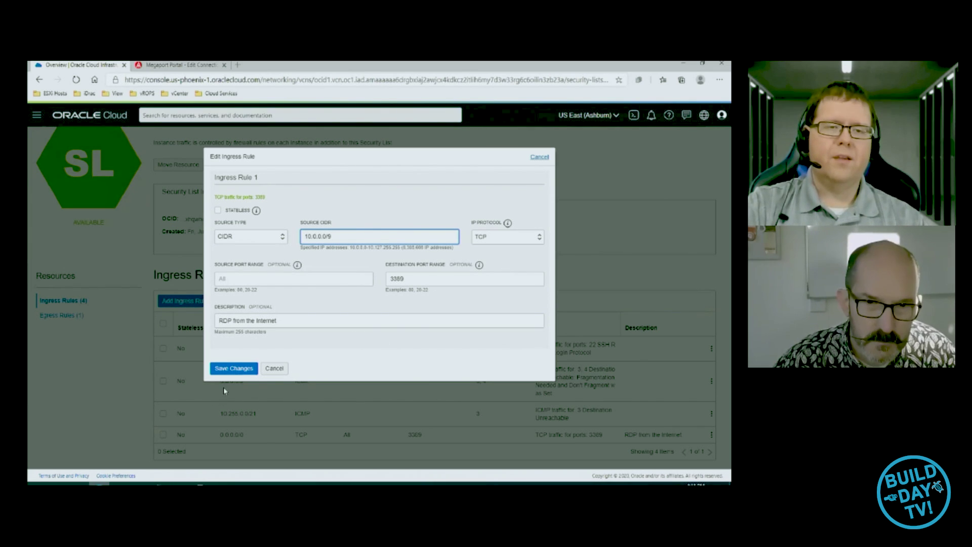
Change the port 3389 rule's description to "RDP from Chicago" and save the rule
{"action": "left_click_drag", "start_coordinate": [248, 321], "coordinate": [320, 327]}
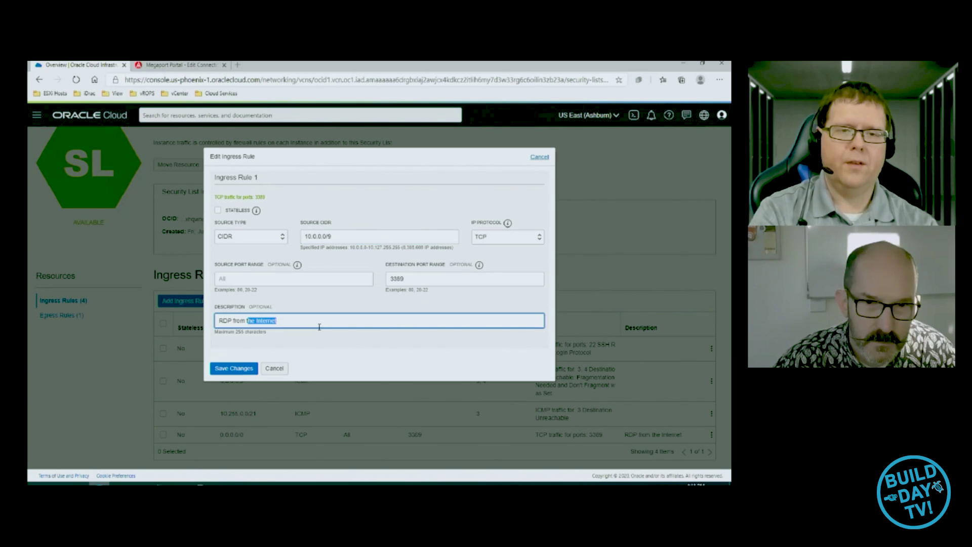
{"action": "type", "text": "Chicago"}
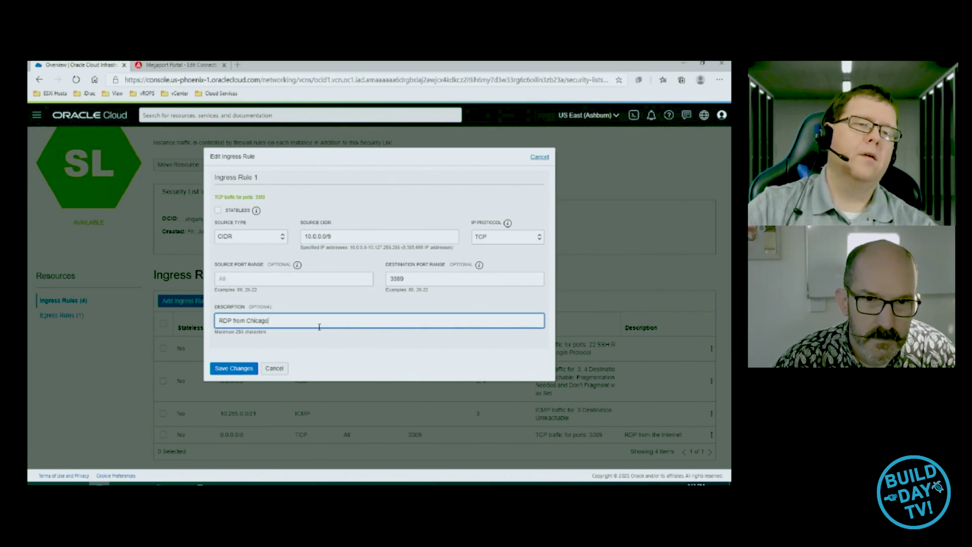
{"action": "left_click", "coordinate": [236, 369]}
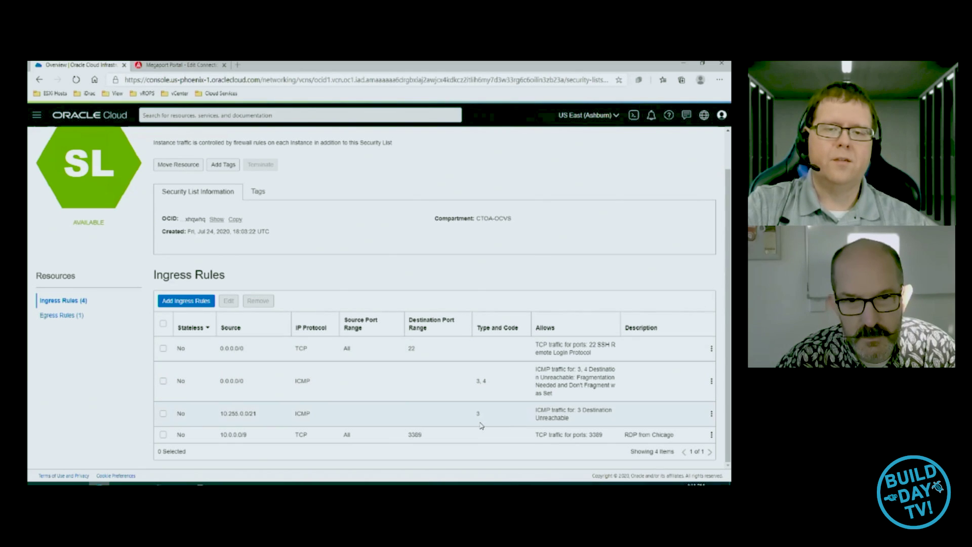
Edit the "RDP from Chicago" ingress rule again, set its source CIDR to 10.0.0.0/8, and save the change
{"action": "left_click", "coordinate": [712, 435]}
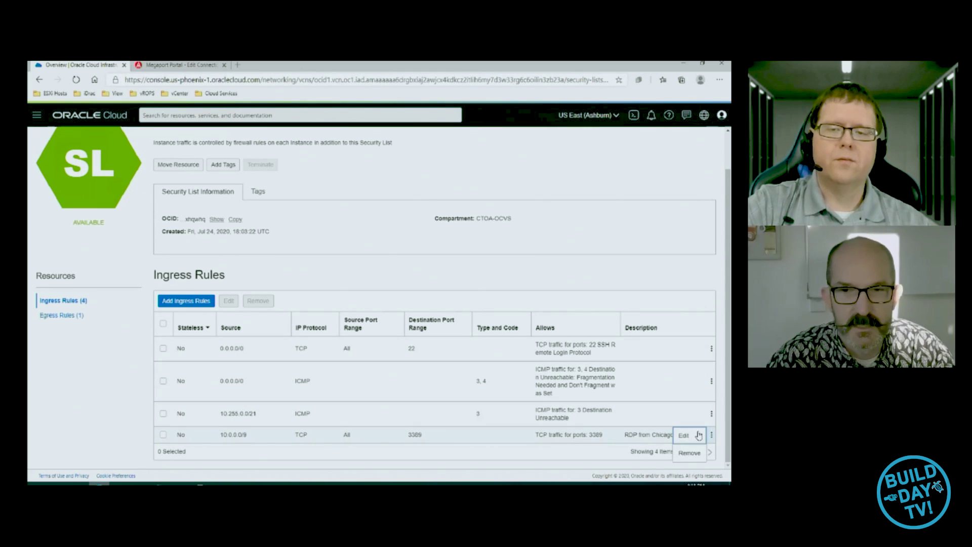
{"action": "left_click", "coordinate": [697, 435]}
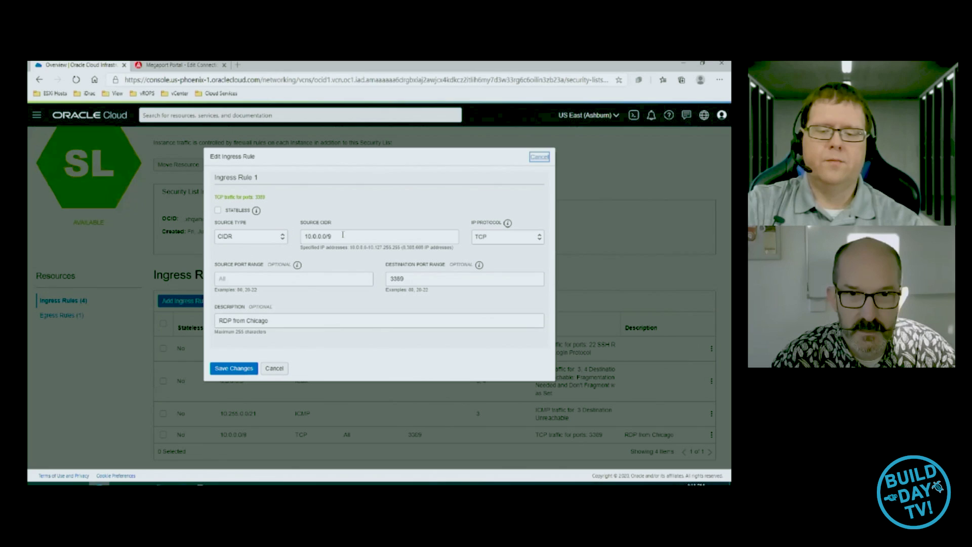
{"action": "left_click", "coordinate": [343, 234]}
{"action": "key", "text": "BackSpace"}
{"action": "type", "text": "0"}
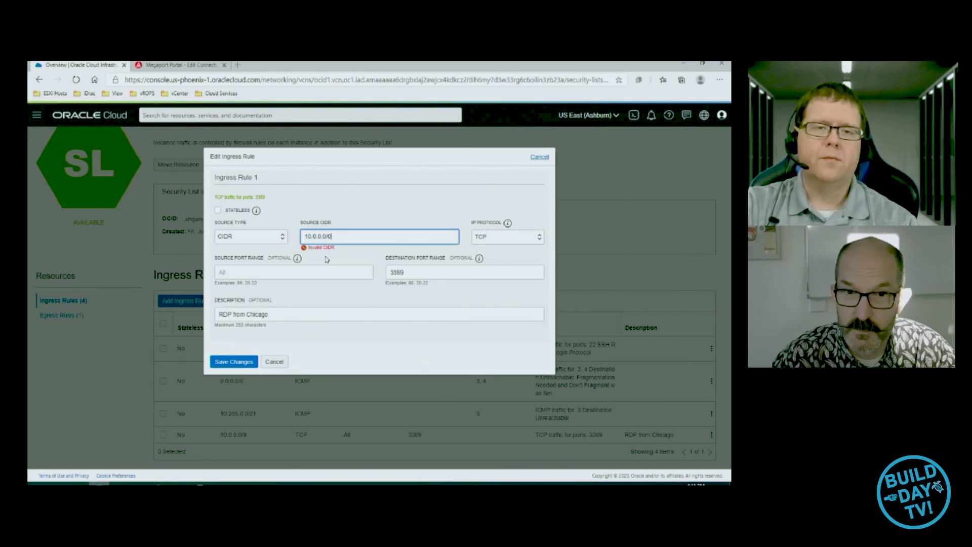
{"action": "left_click", "coordinate": [249, 363]}
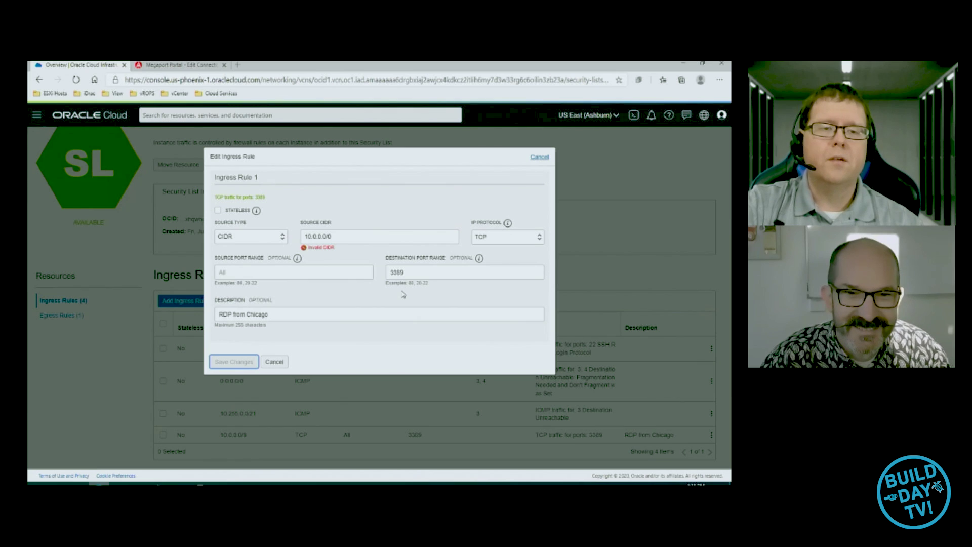
{"action": "left_click", "coordinate": [346, 235]}
{"action": "key", "text": "BackSpace"}
{"action": "type", "text": "6"}
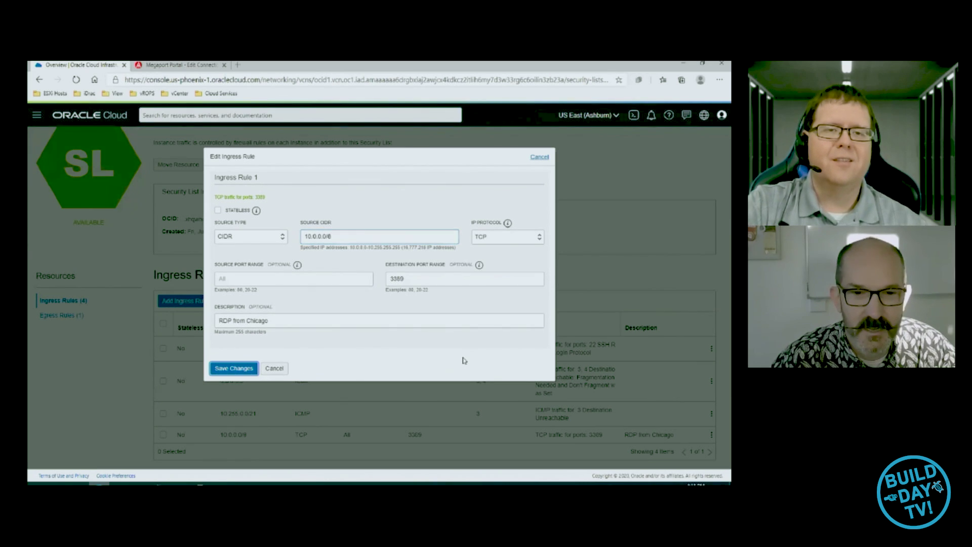
{"action": "key", "text": "Return"}
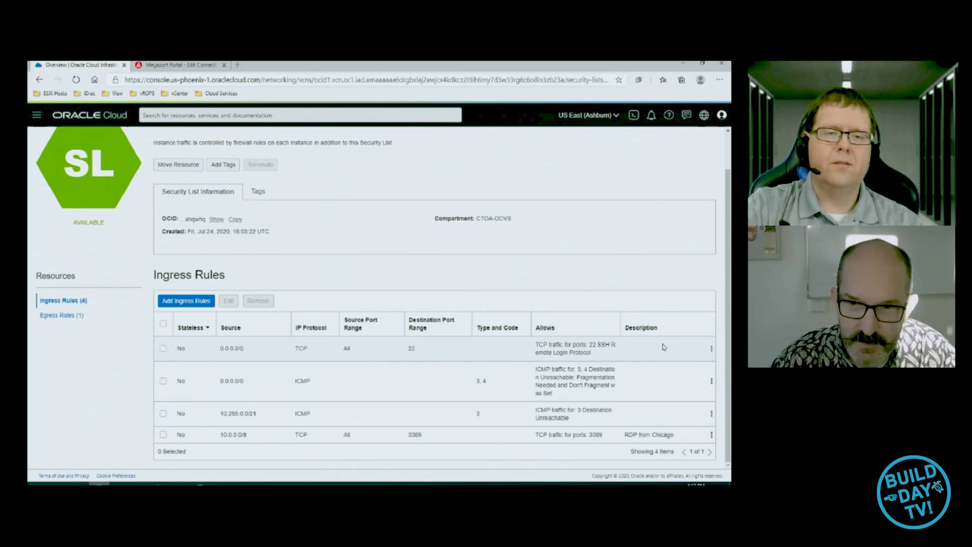
Edit the TCP port 22 SSH ingress rule so its source CIDR is 10.0.0.0/8
{"action": "left_click", "coordinate": [711, 349]}
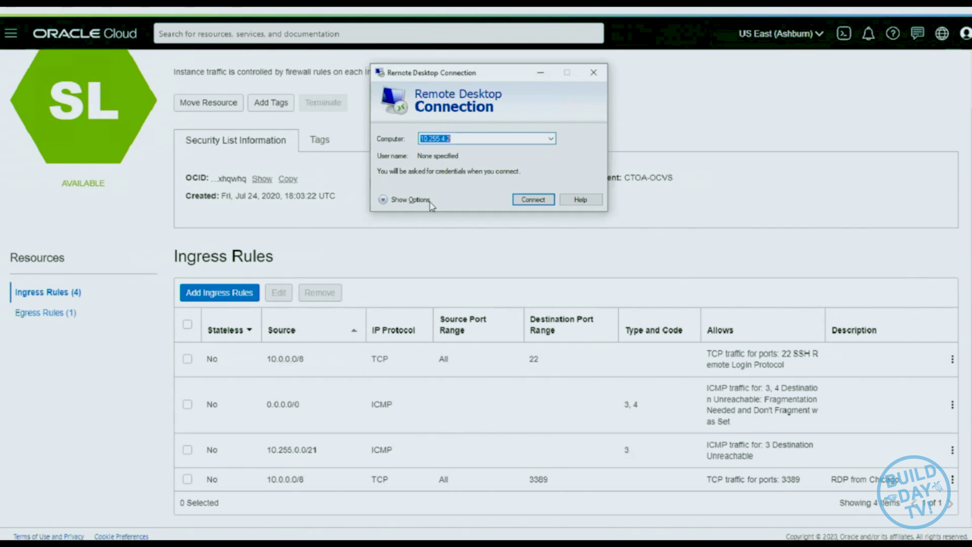
Test Remote Desktop access to the public address 132.145.220.205, then cancel the connection attempt
{"action": "left_click", "coordinate": [550, 139]}
{"action": "left_click", "coordinate": [471, 160]}
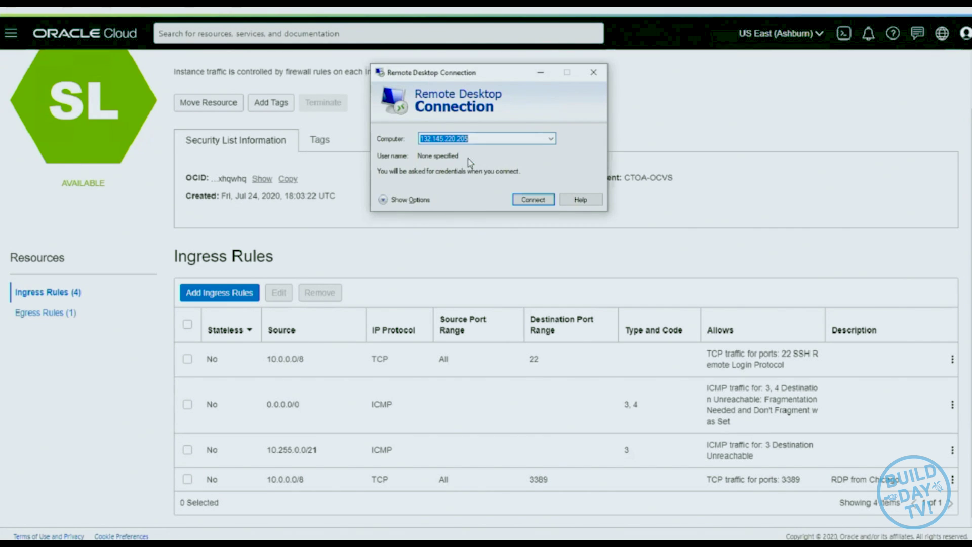
{"action": "key", "text": "Return"}
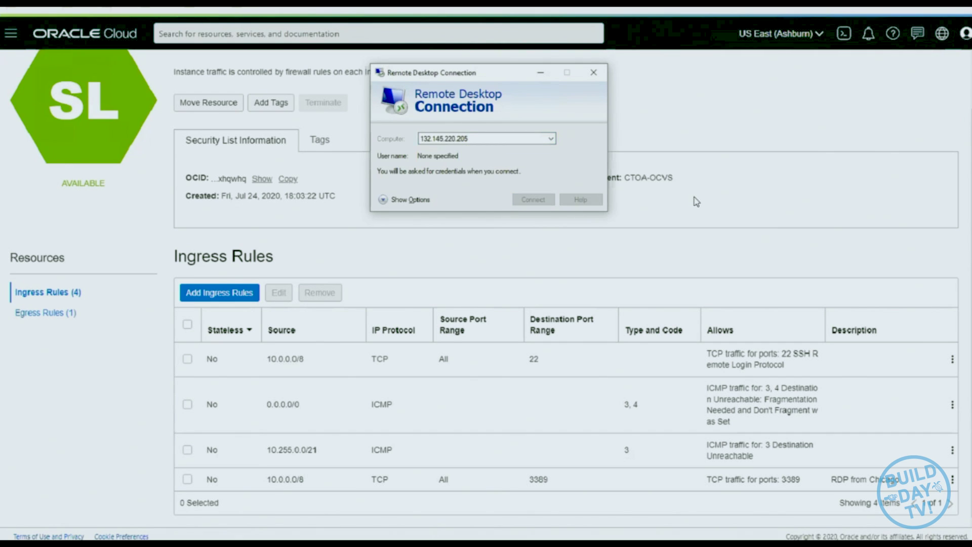
{"action": "left_click", "coordinate": [583, 148]}
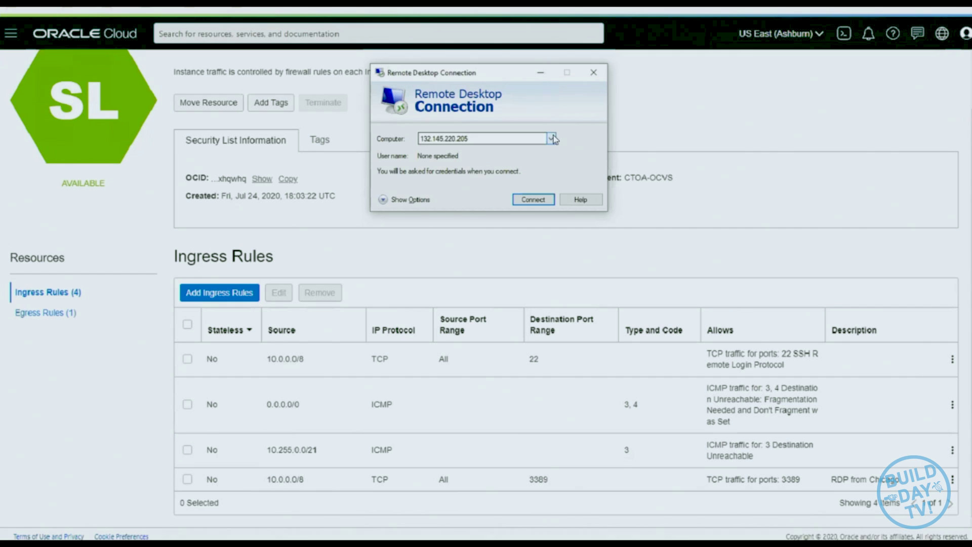
Test Remote Desktop access to the private address 10.255.4.2 and return to the CTOAOCI default security list
{"action": "left_click", "coordinate": [552, 140]}
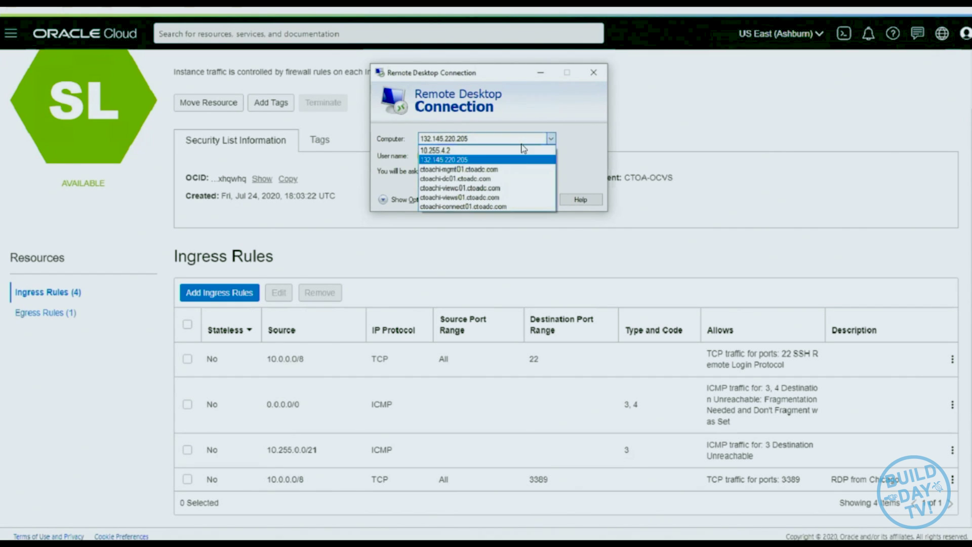
{"action": "left_click", "coordinate": [496, 151]}
{"action": "left_click", "coordinate": [533, 200]}
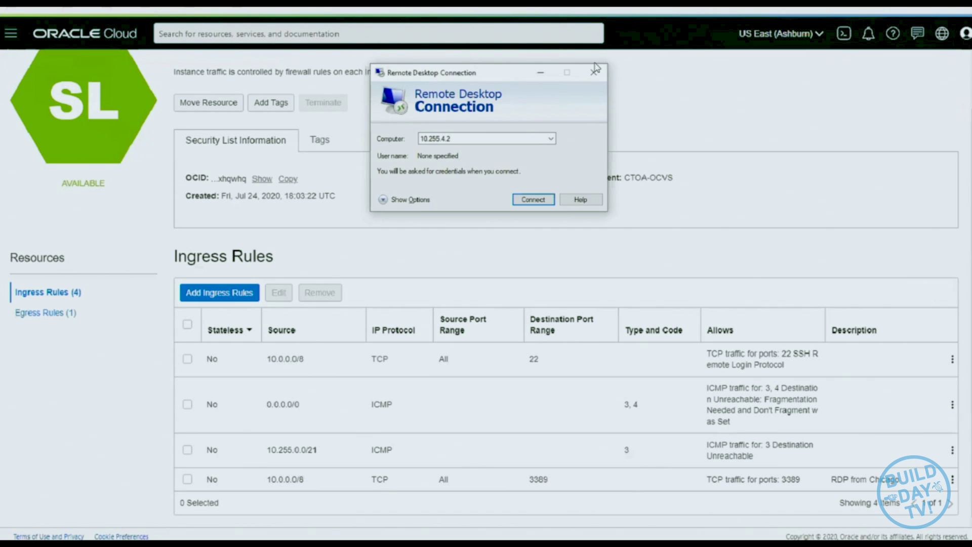
{"action": "scroll", "coordinate": [709, 217], "scroll_direction": "up", "scroll_amount": 1}
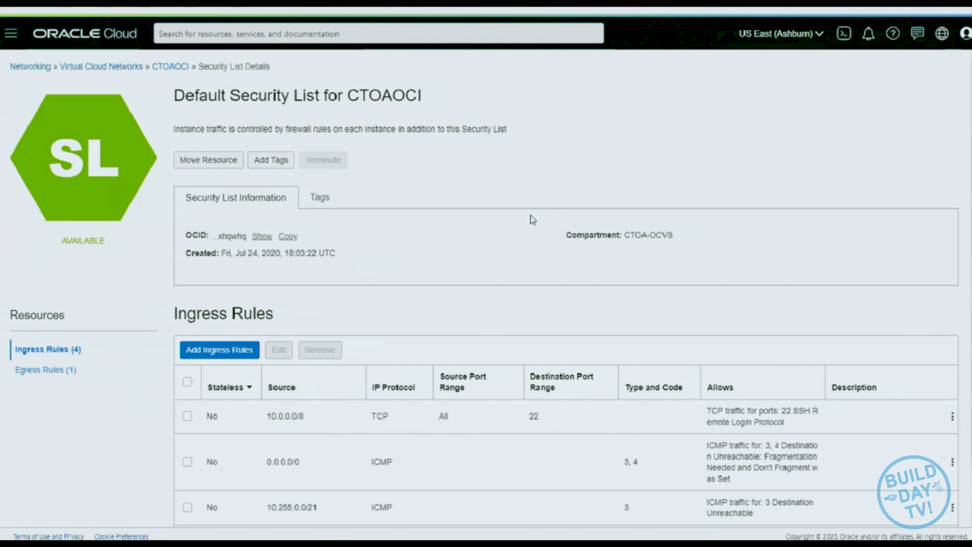